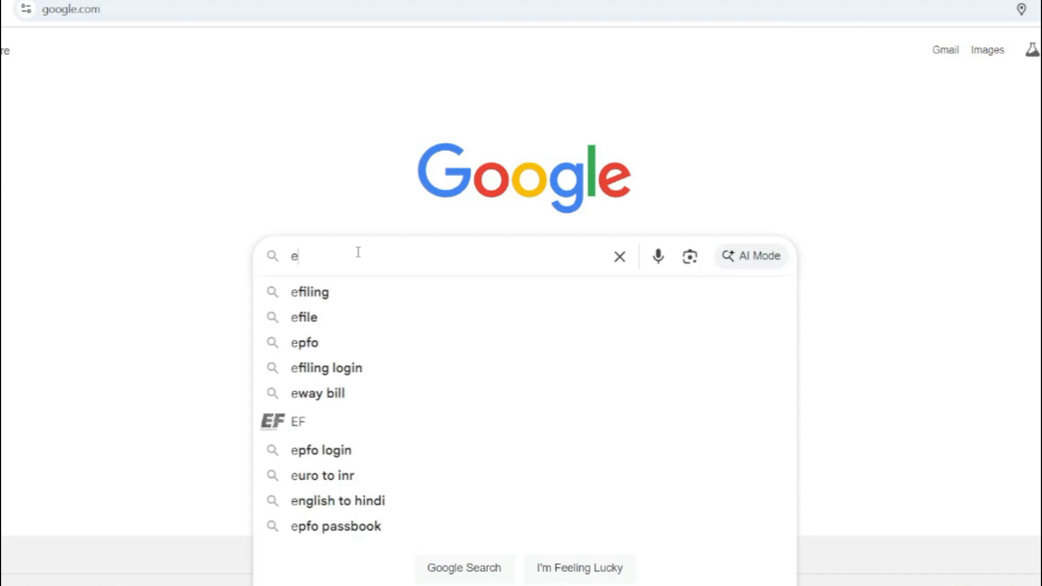
- Search the web for efiling and open the login page of the Income Tax Department portal
key("Return")
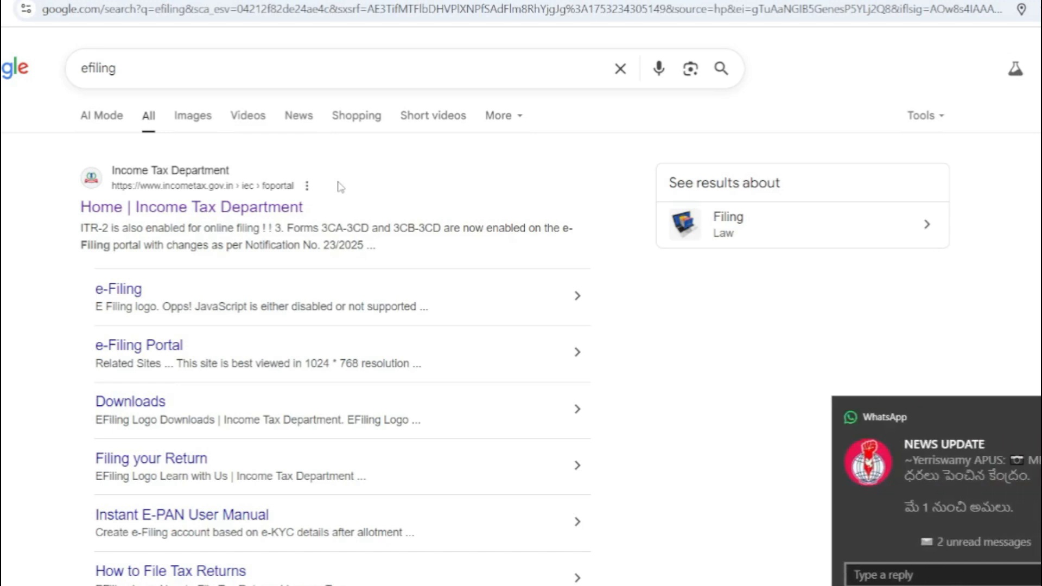
left_click(207, 215)
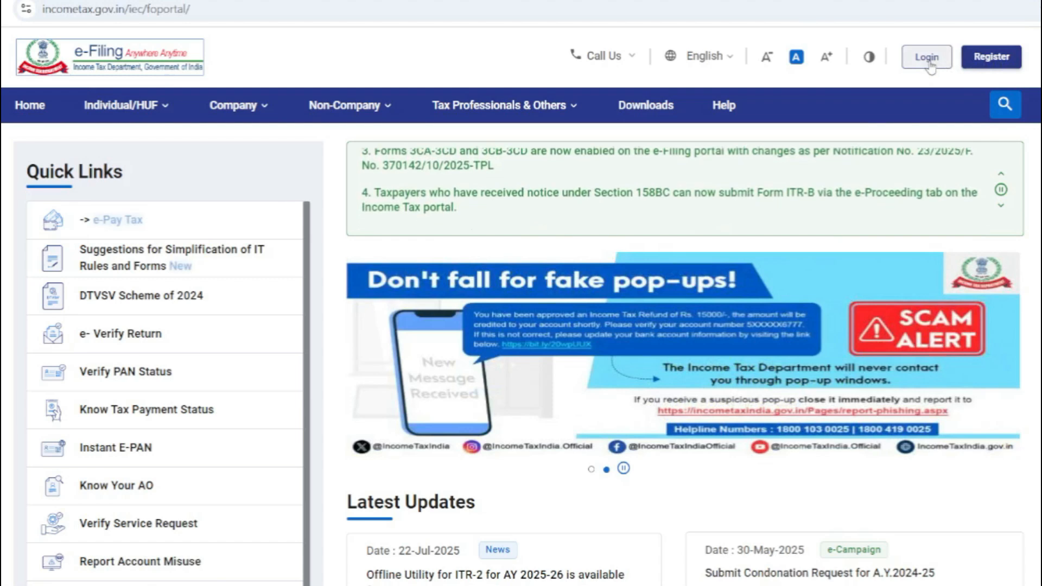
left_click(929, 64)
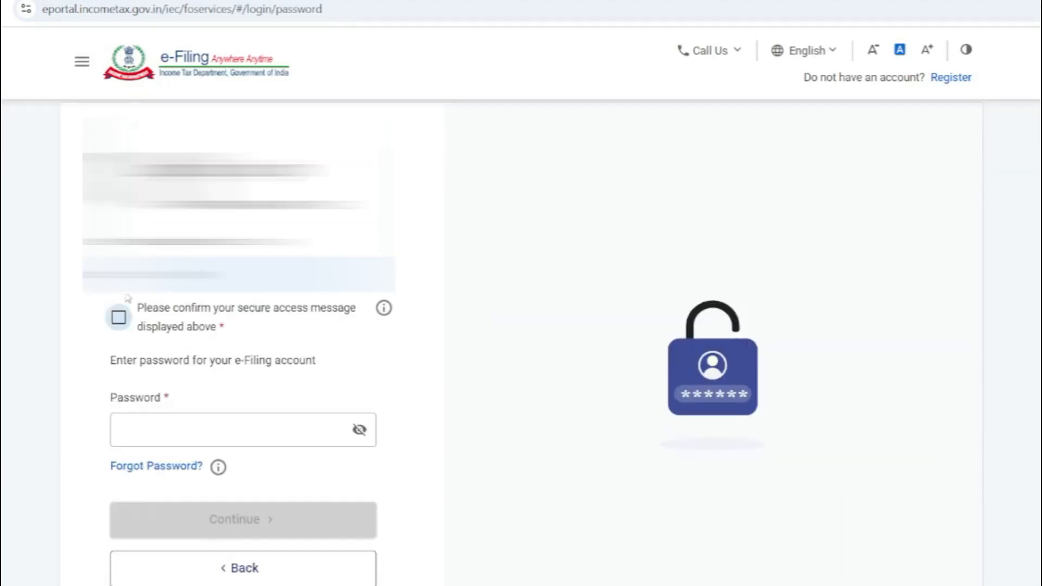
- Confirm the secure access message, enter the account password and log in to the e-Filing account
left_click(117, 324)
left_click(181, 427)
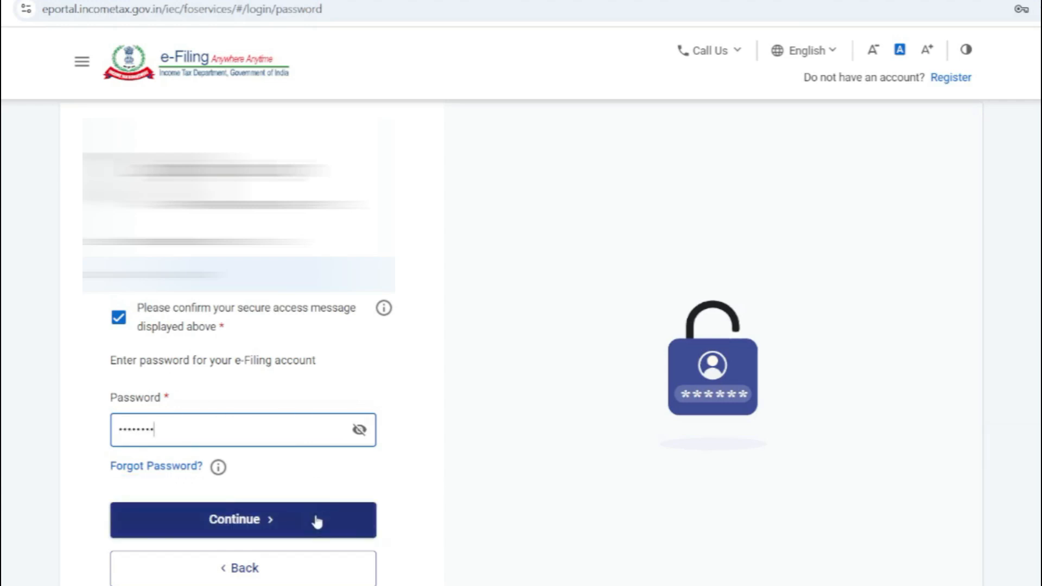
left_click(317, 515)
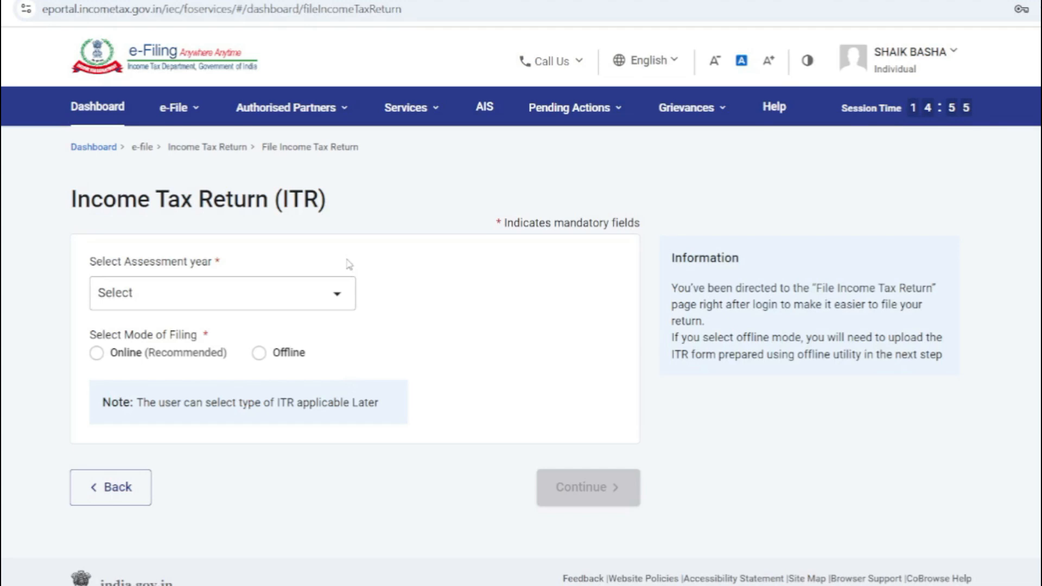
- Choose assessment year 2025-26 (Current A.Y.) with Online filing mode and continue
left_click(314, 297)
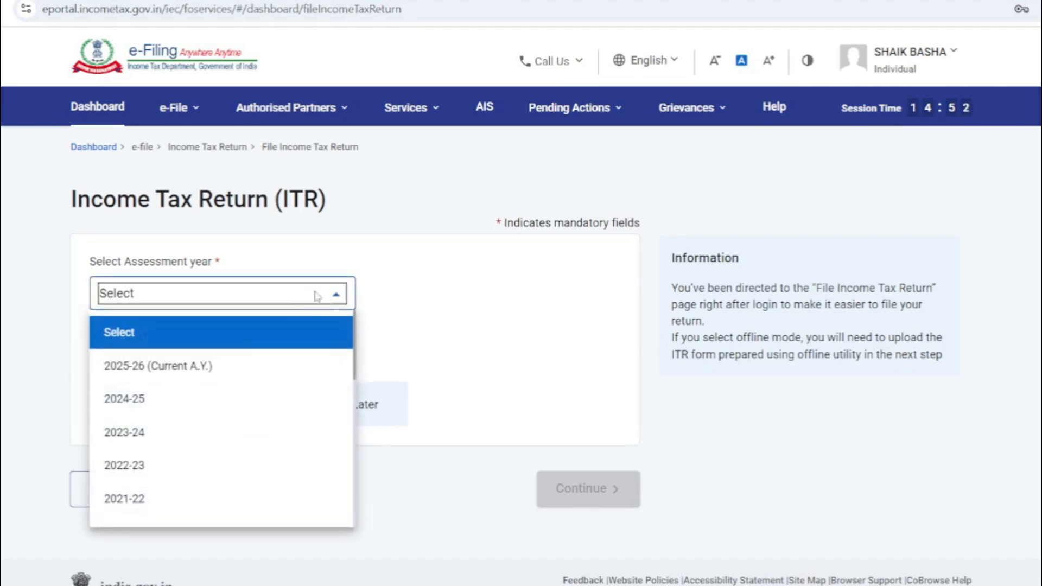
left_click(231, 369)
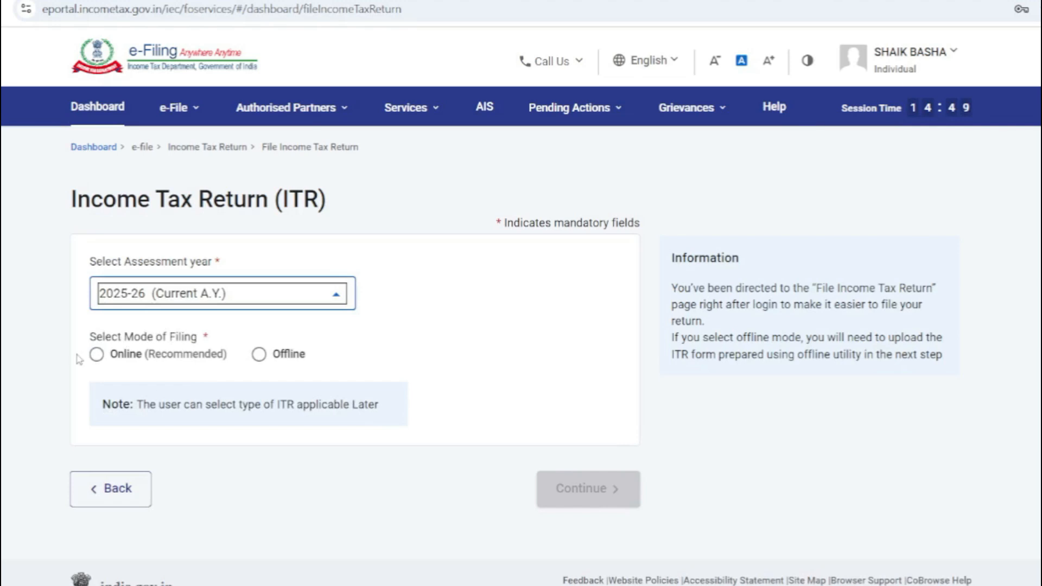
left_click(96, 354)
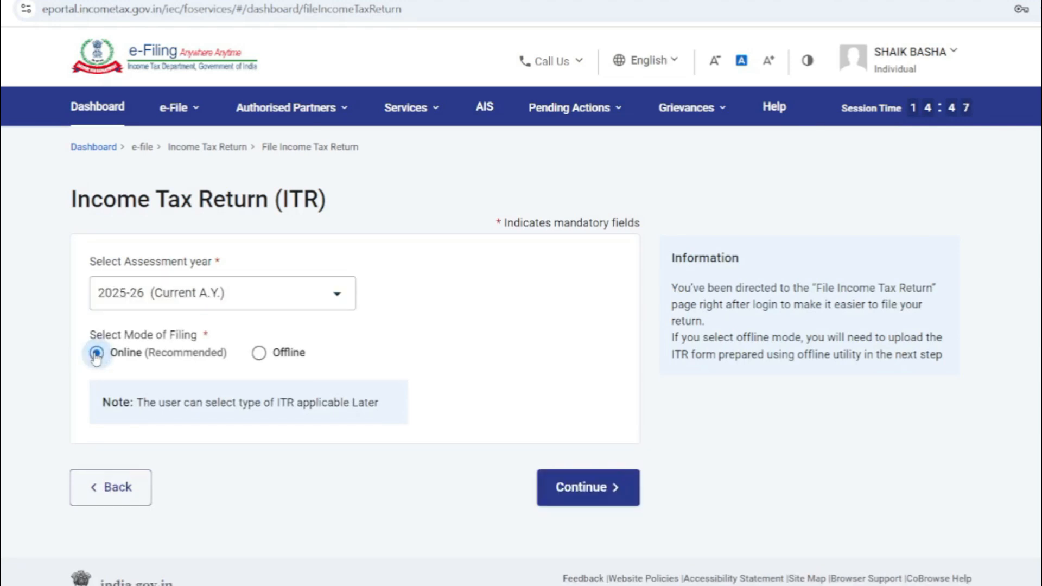
left_click(587, 487)
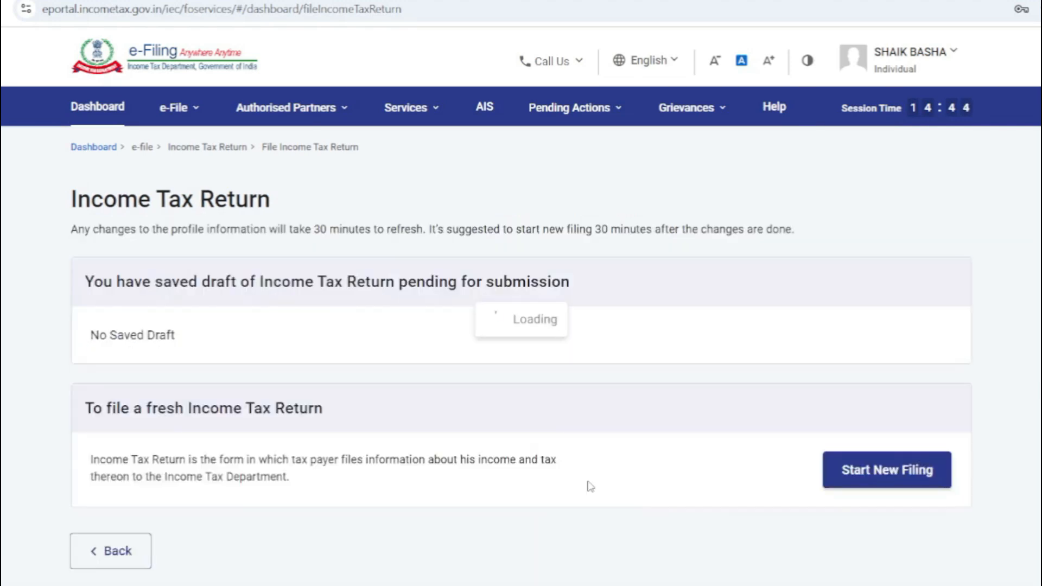
- Start a new filing with Individual status and proceed with the ITR-1 form
left_click(900, 485)
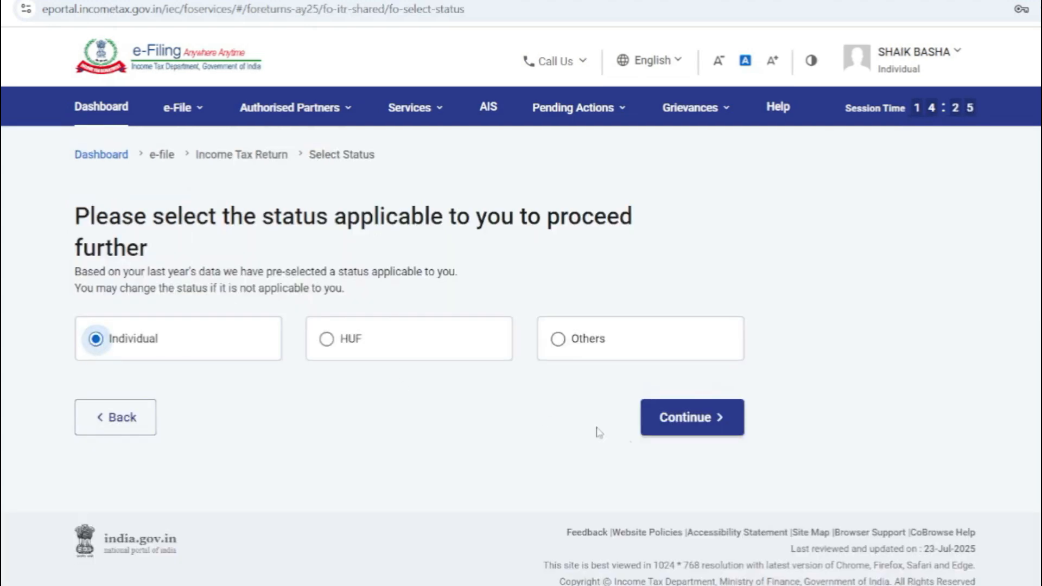
left_click(715, 426)
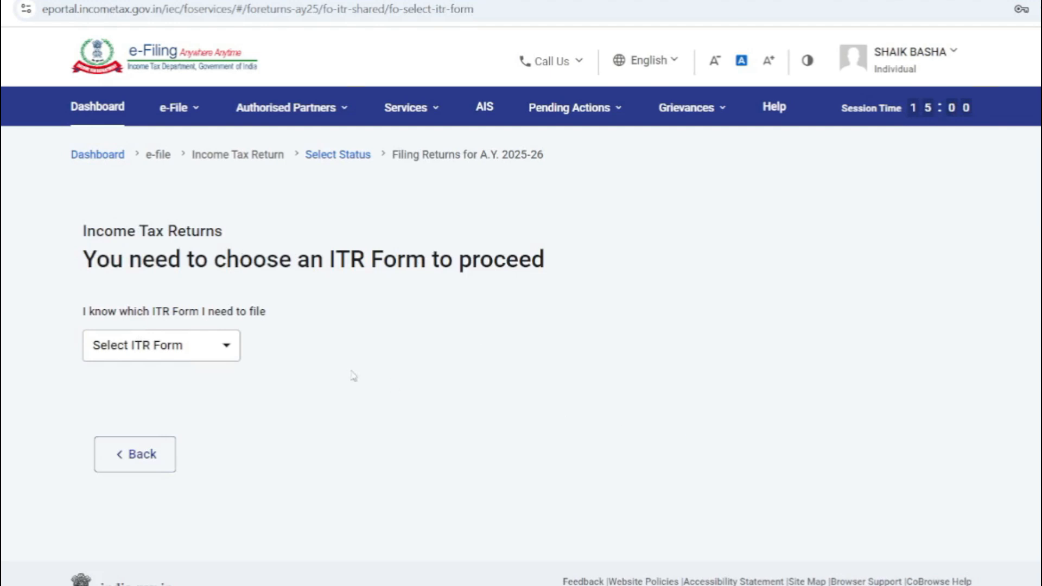
left_click(214, 356)
left_click(205, 414)
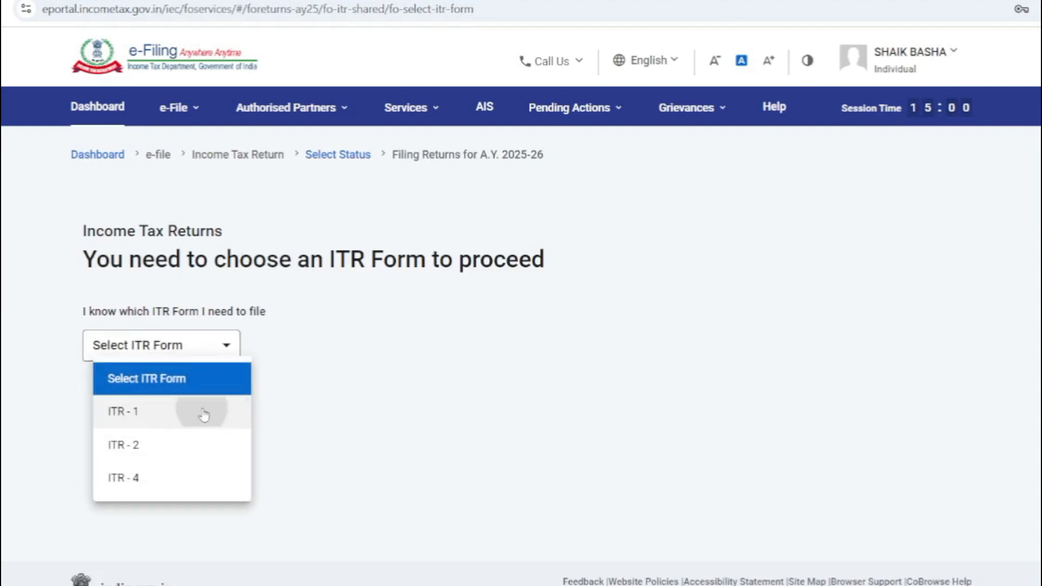
scroll(227, 450, "down", 2)
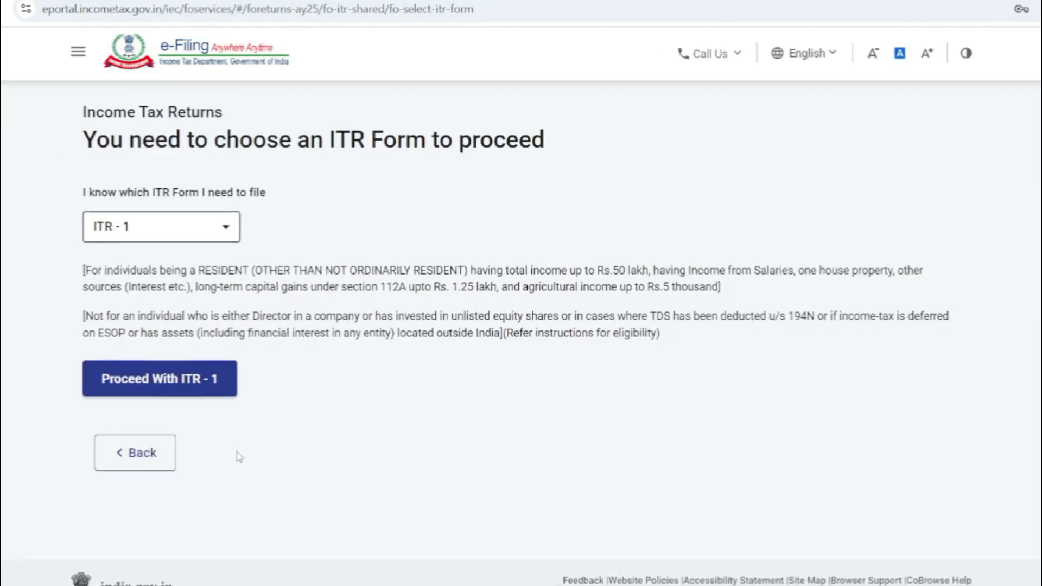
left_click(194, 384)
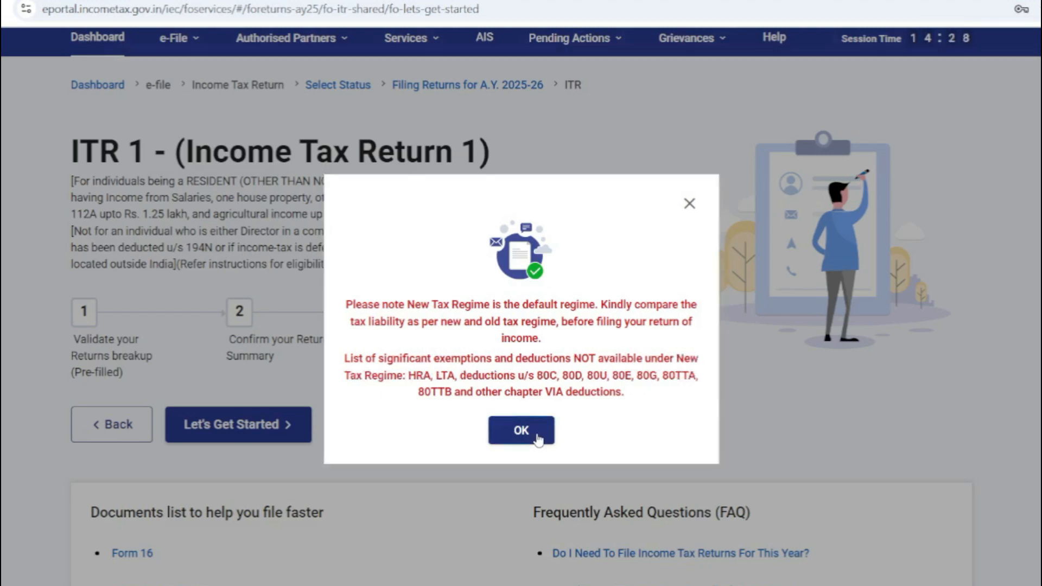
- Acknowledge the new tax regime notice, start the return and submit Others as the reason for filing
left_click(521, 430)
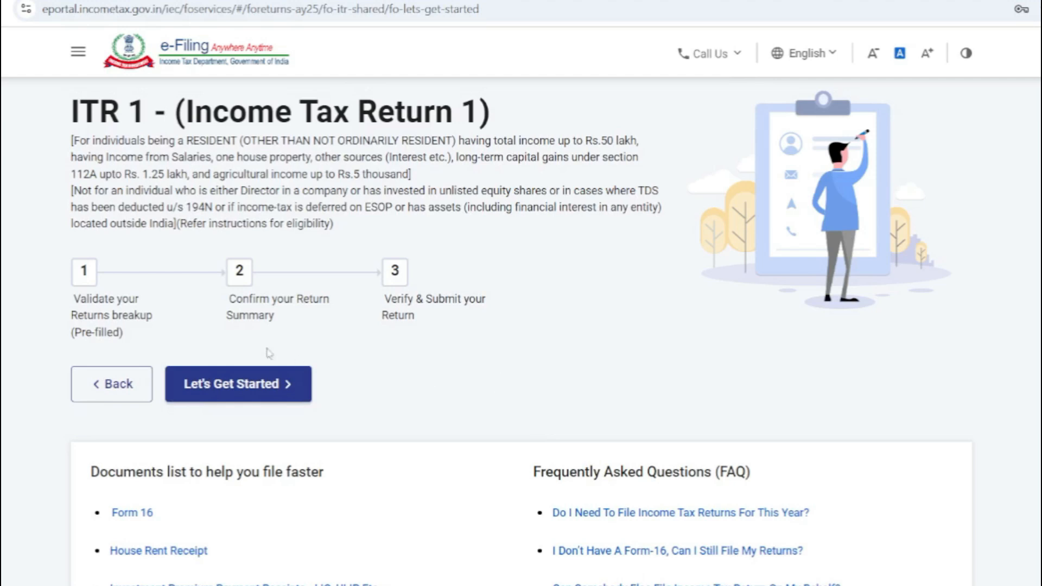
left_click(250, 390)
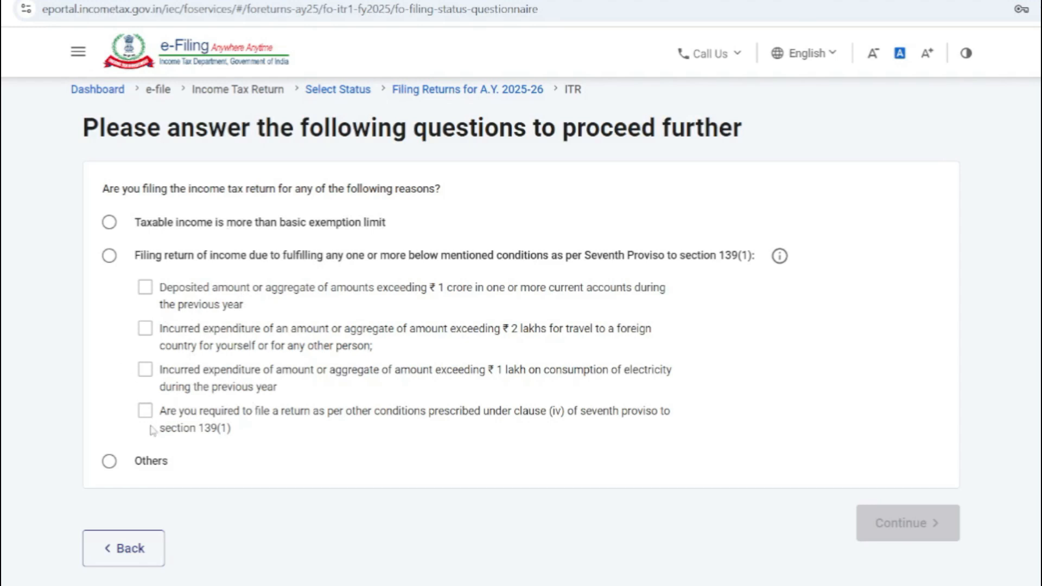
left_click(109, 462)
left_click(902, 523)
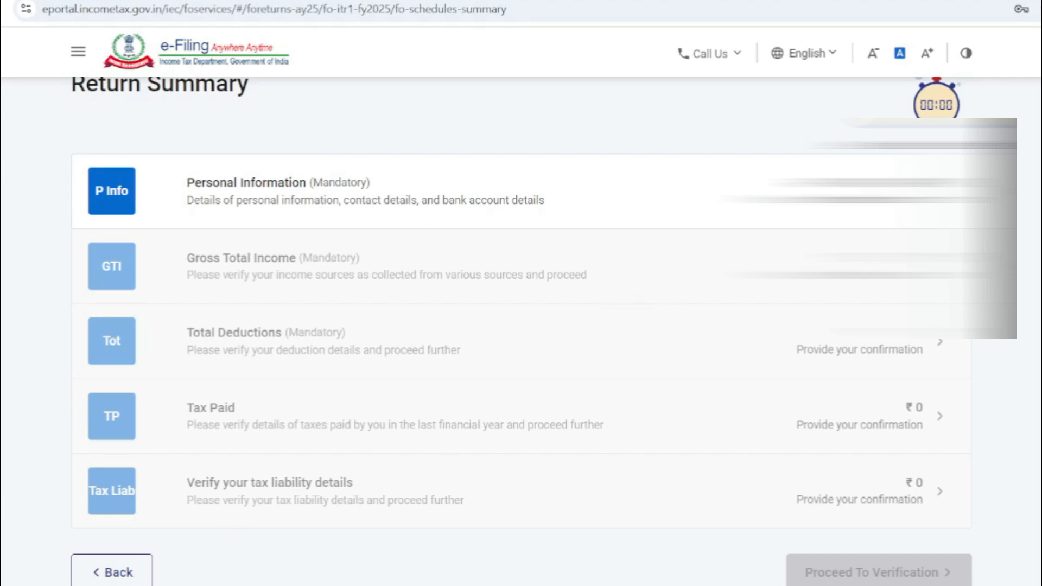
- Open the Personal Information section of the return summary, review its pre-filled details and confirm it
scroll(570, 293, "up", 2)
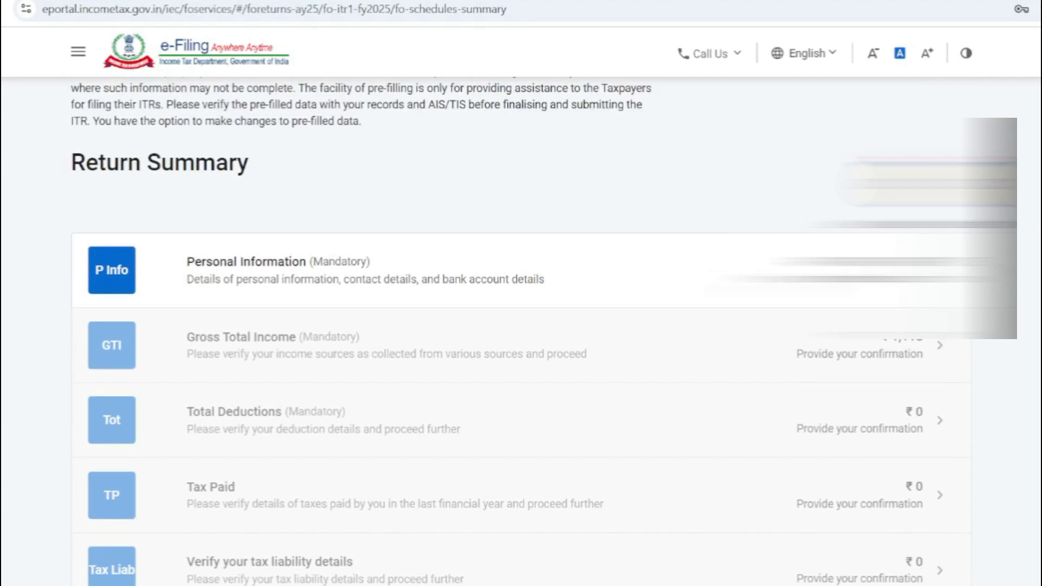
left_click(679, 277)
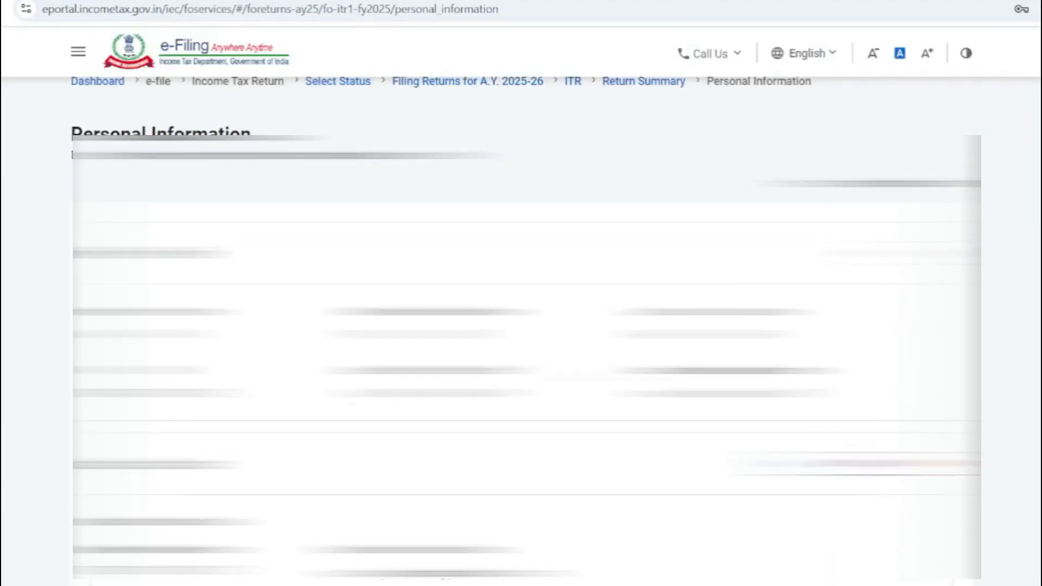
scroll(521, 326, "down", 3)
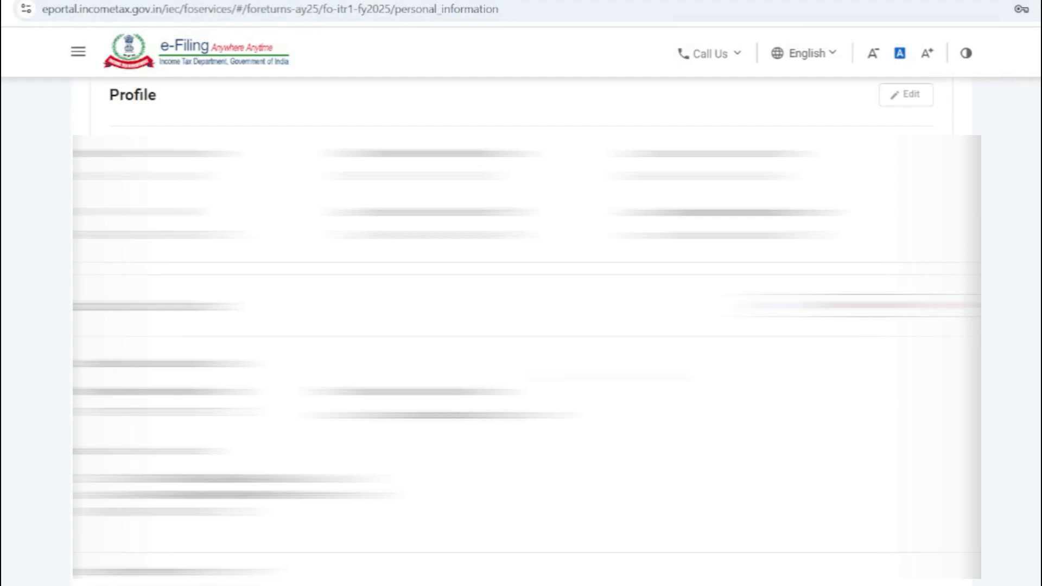
scroll(521, 326, "down", 3)
scroll(521, 325, "down", 9)
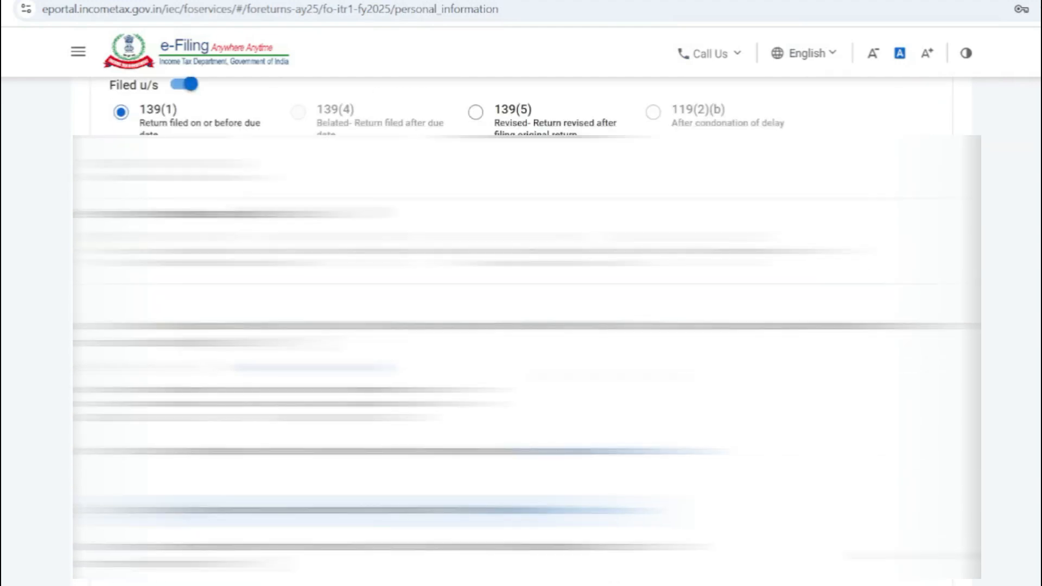
scroll(521, 326, "down", 6)
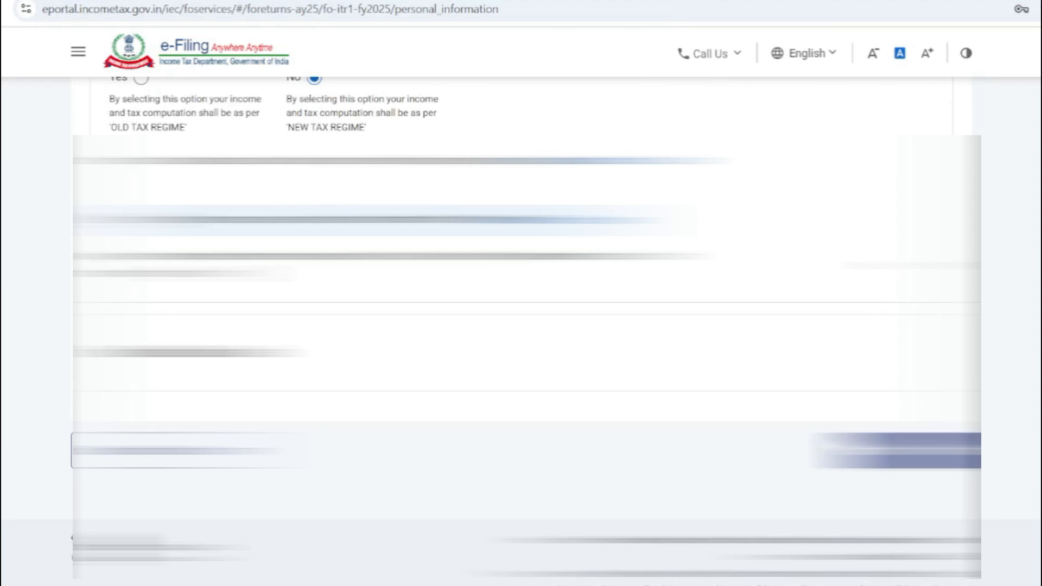
scroll(722, 367, "up", 3)
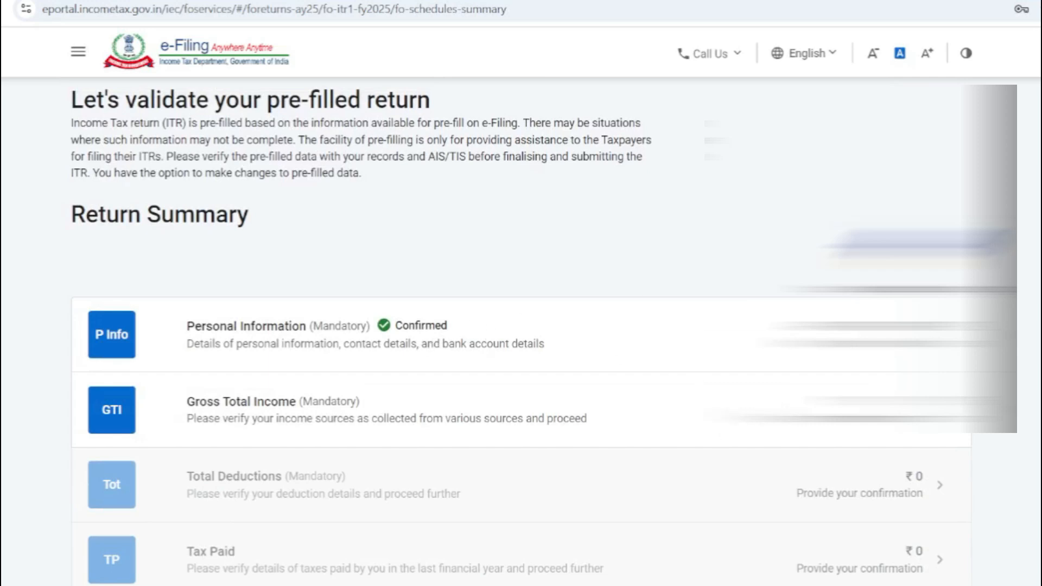
- Open the Gross Total Income section and examine its salary and house property income entries
left_click(727, 409)
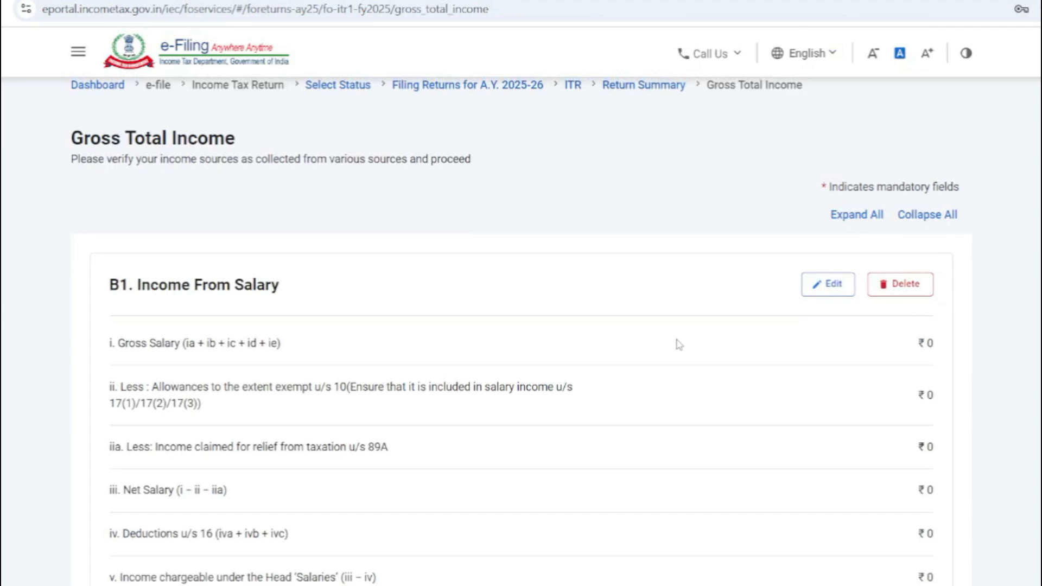
scroll(679, 344, "down", 3)
scroll(677, 345, "down", 3)
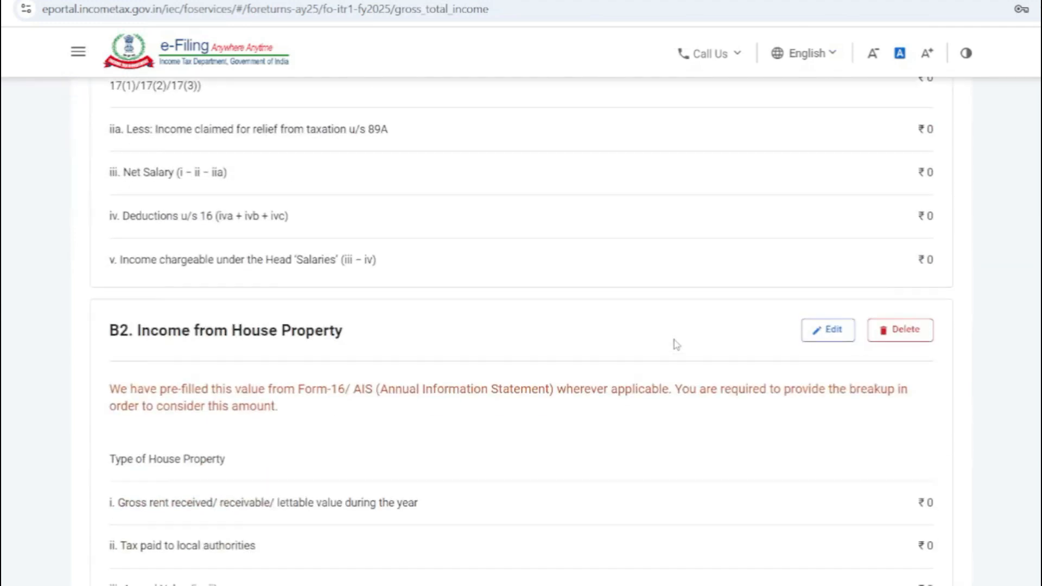
scroll(676, 344, "down", 9)
scroll(676, 346, "up", 6)
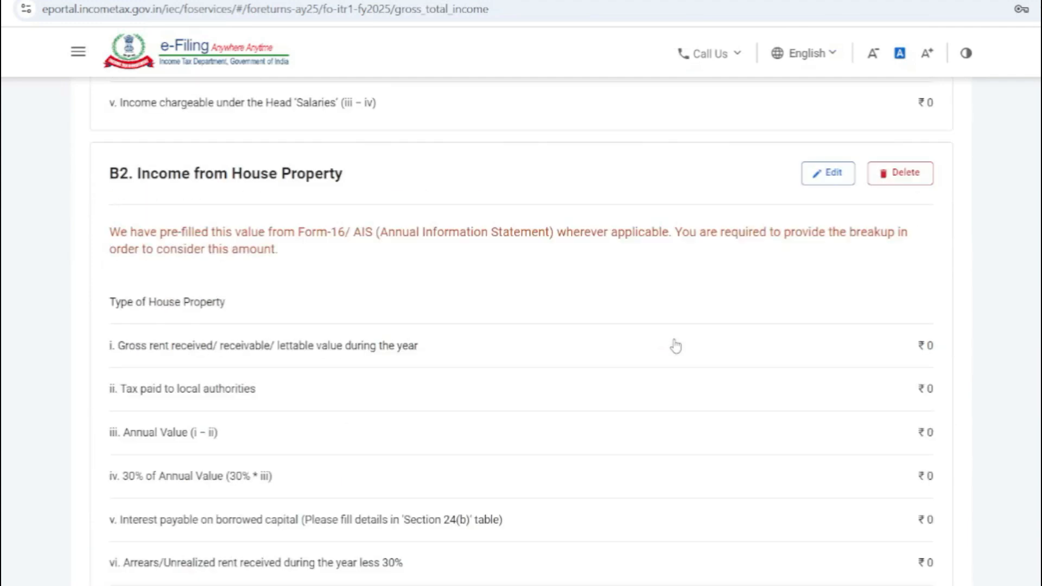
scroll(676, 346, "up", 6)
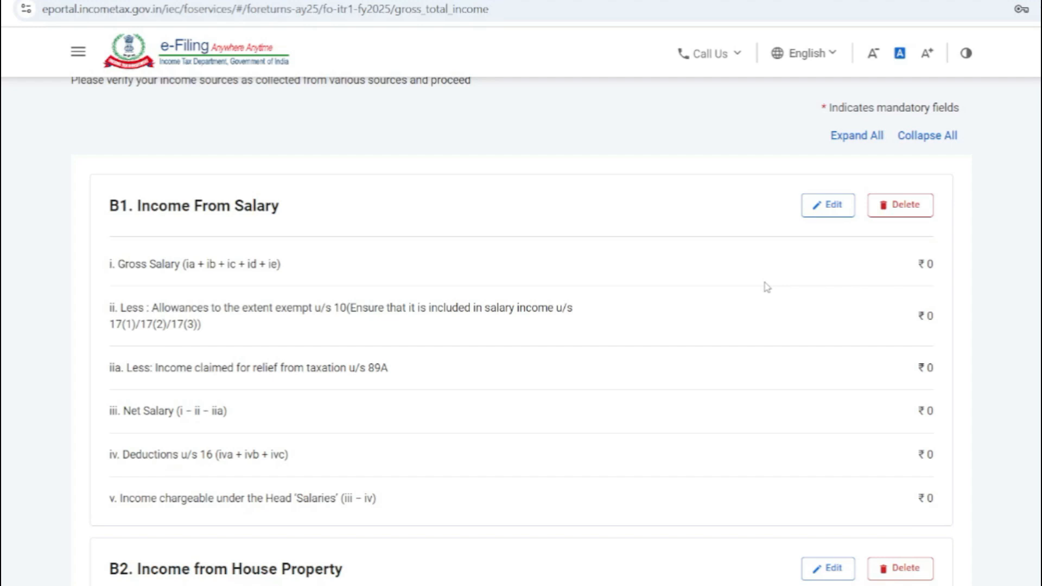
scroll(766, 307, "up", 3)
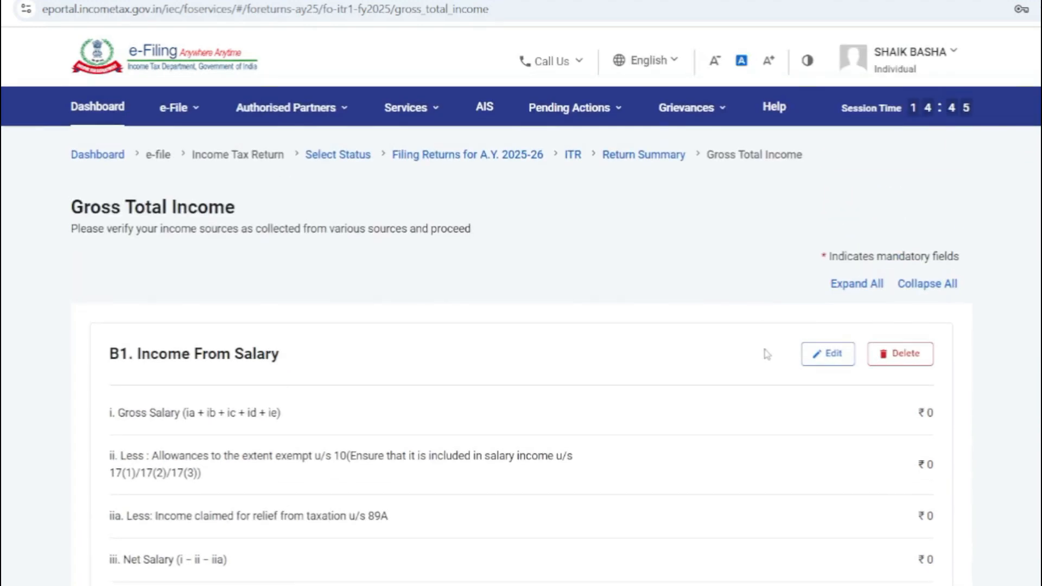
scroll(780, 383, "down", 2)
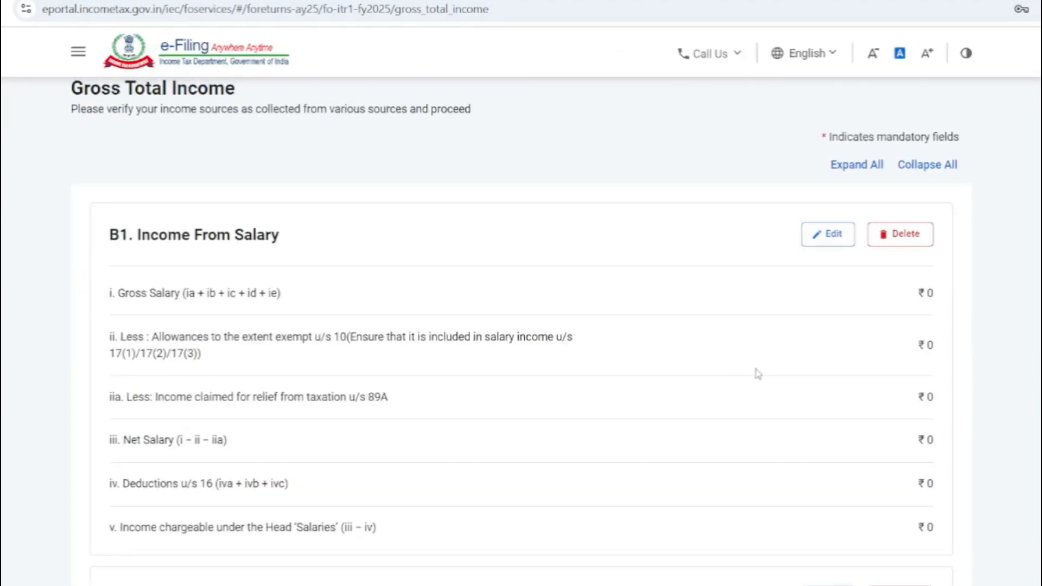
- Edit B1 Income From Salary to a gross salary of ₹7,13,972 and save it
left_click(826, 235)
scroll(694, 314, "down", 15)
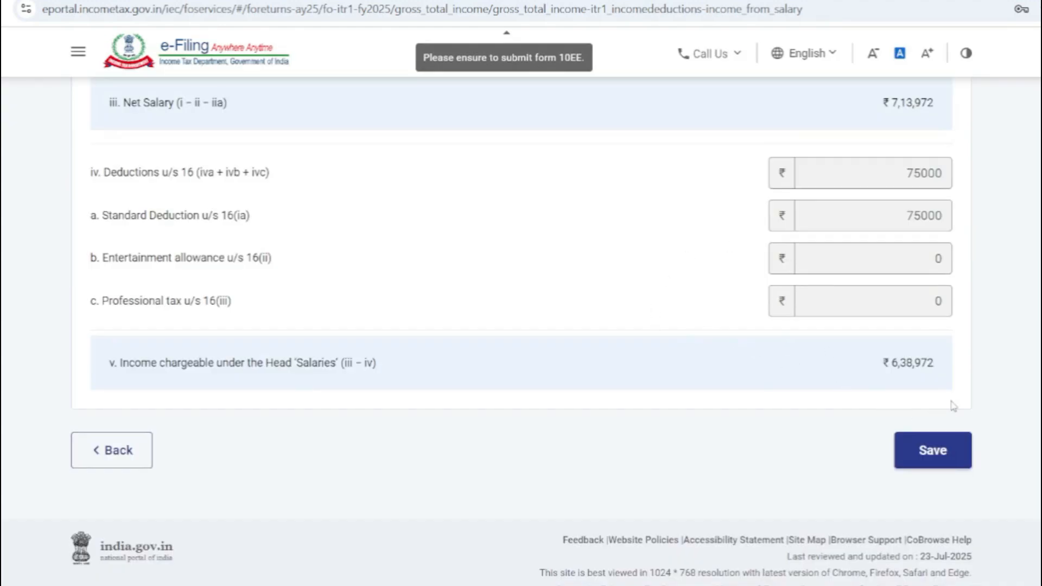
left_click(943, 458)
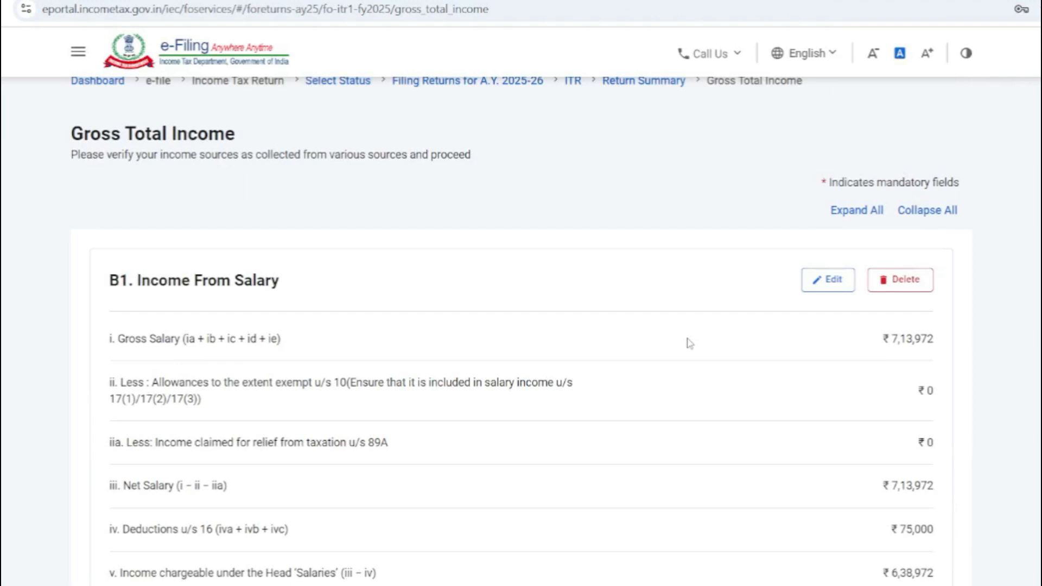
- Expand B3 Income from Other Sources to view its breakup of income entries
scroll(786, 430, "down", 2)
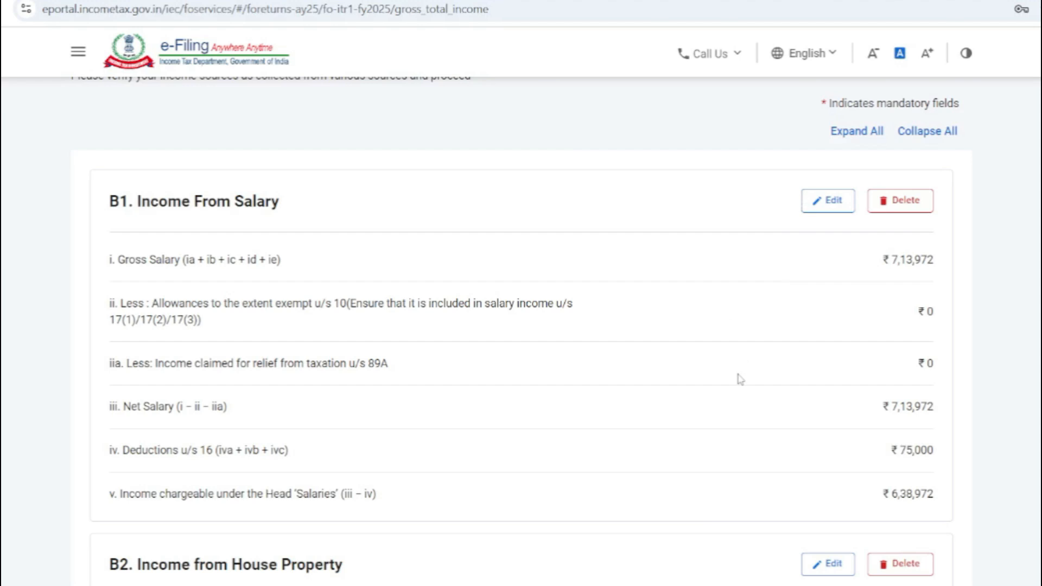
scroll(740, 378, "down", 1)
scroll(738, 377, "down", 2)
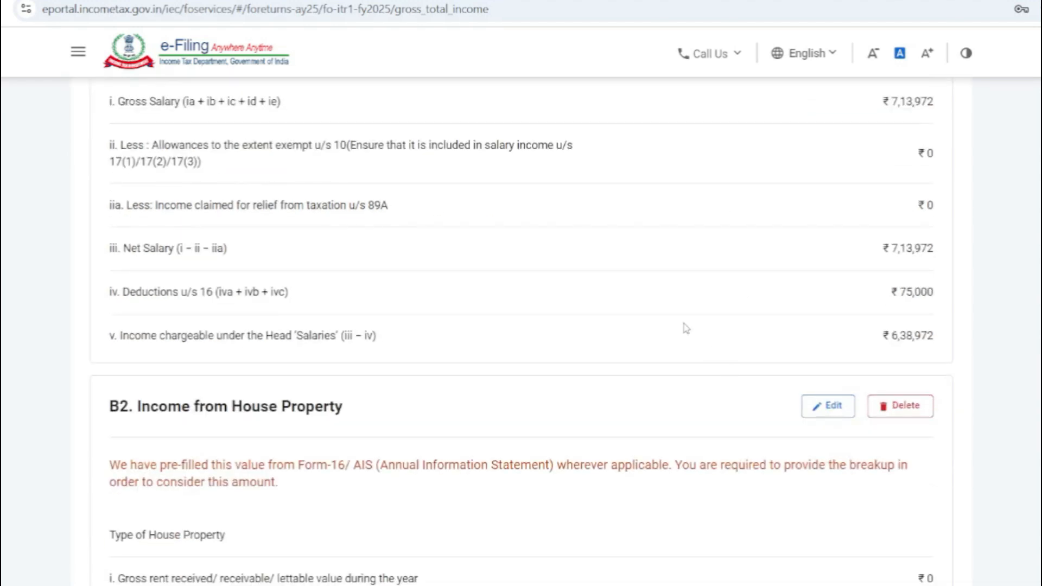
scroll(608, 325, "down", 12)
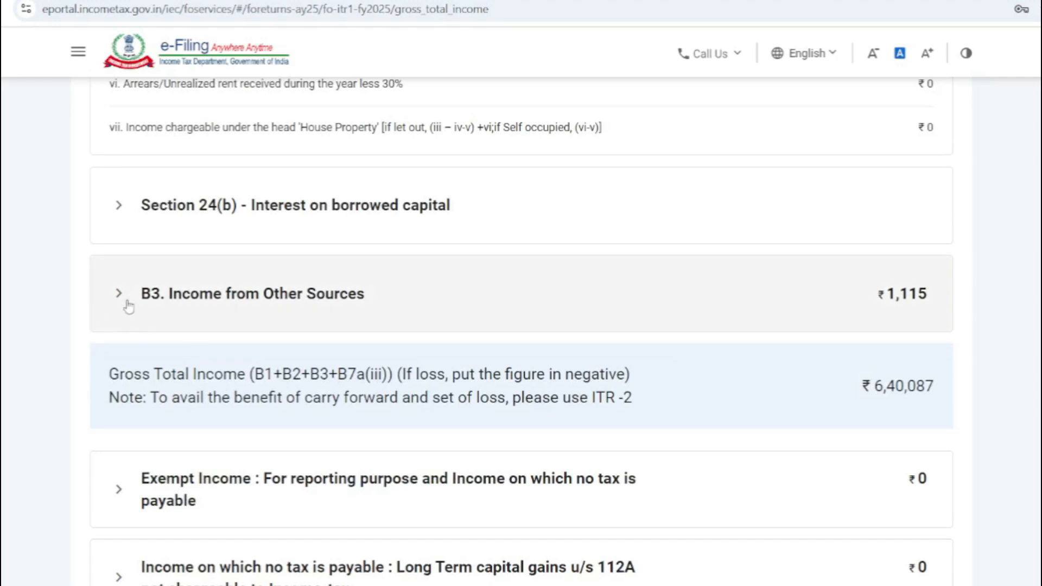
left_click(128, 307)
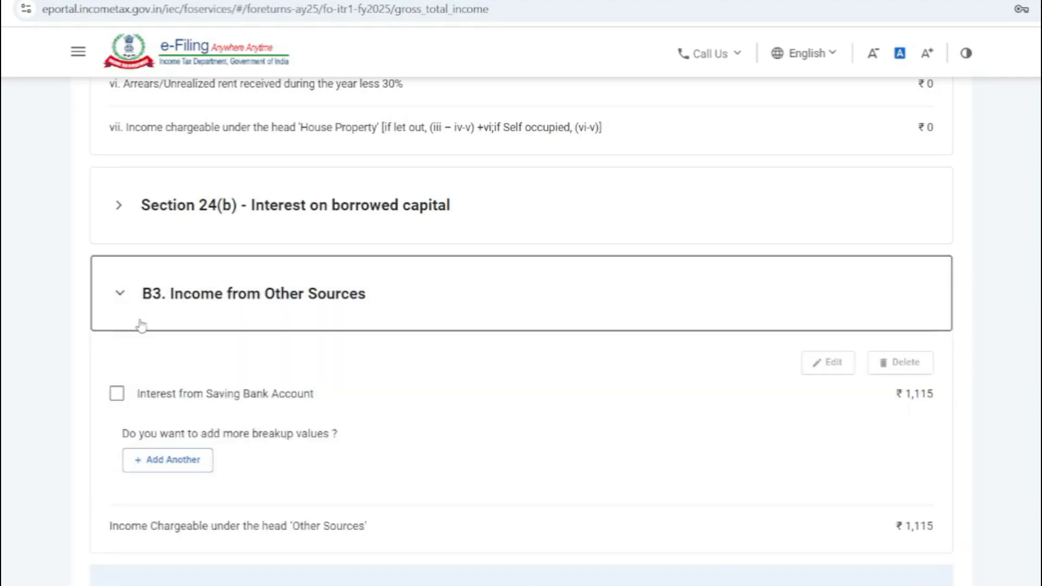
- Delete the Interest from Saving Bank Account entry under B3 Income from Other Sources and confirm the Gross Total Income section
left_click(117, 396)
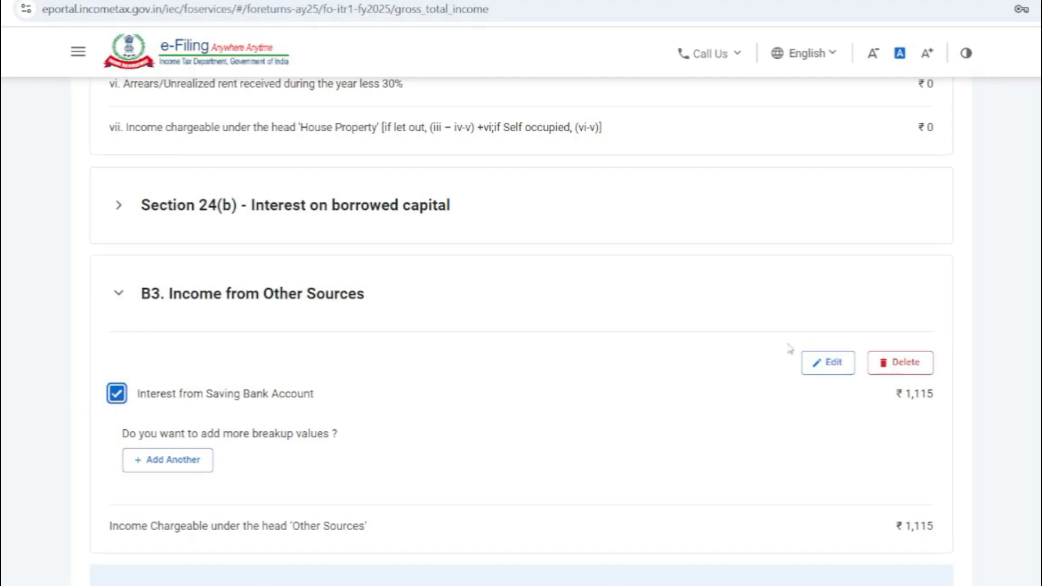
left_click(896, 374)
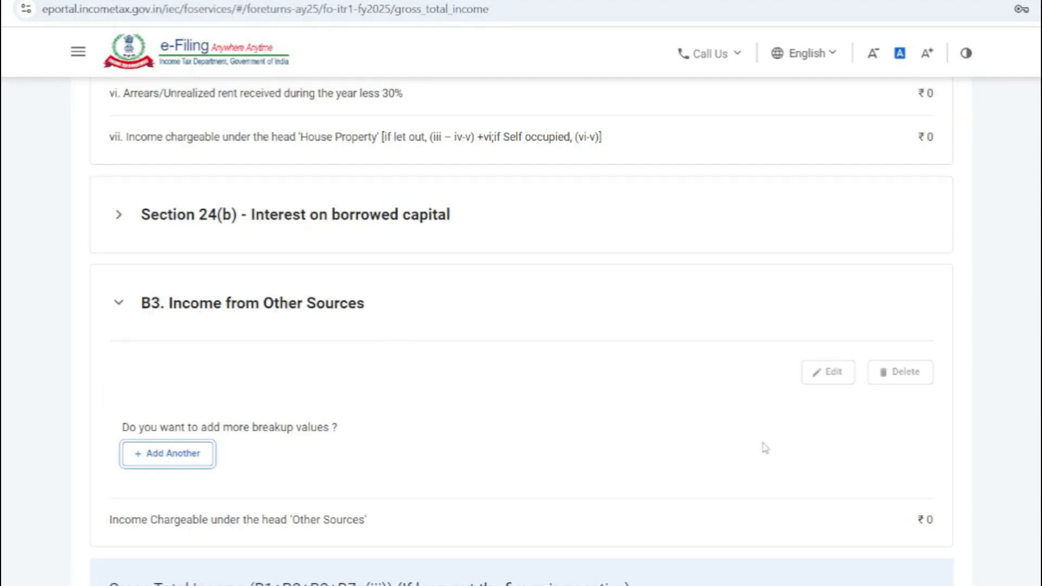
scroll(915, 422, "down", 4)
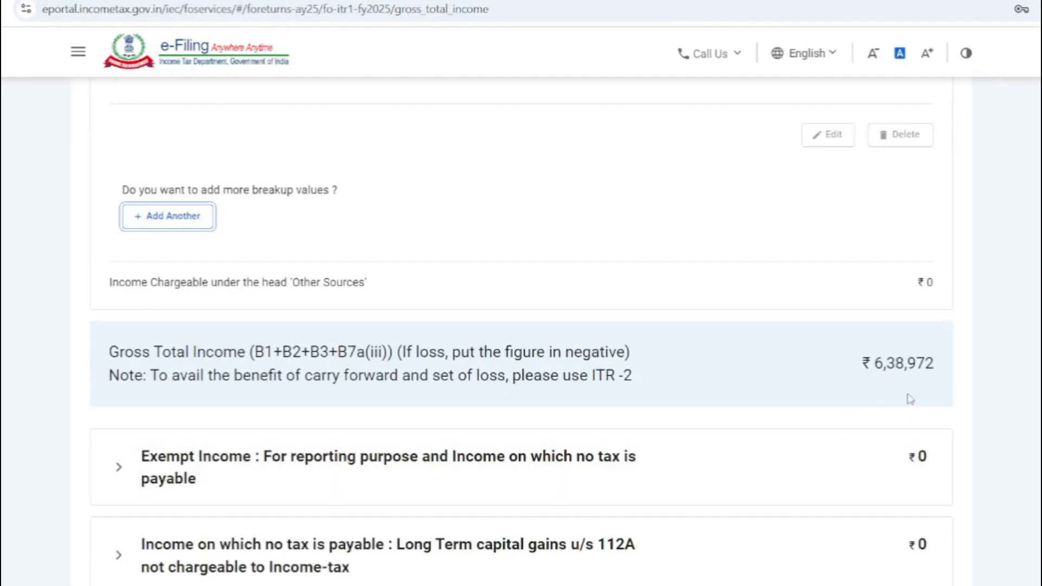
scroll(911, 399, "down", 3)
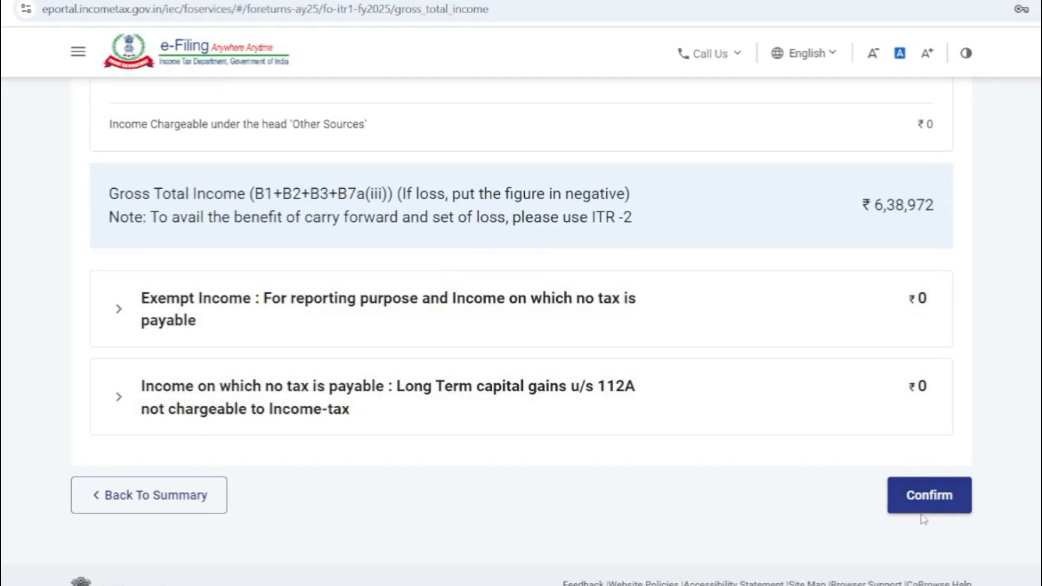
left_click(926, 506)
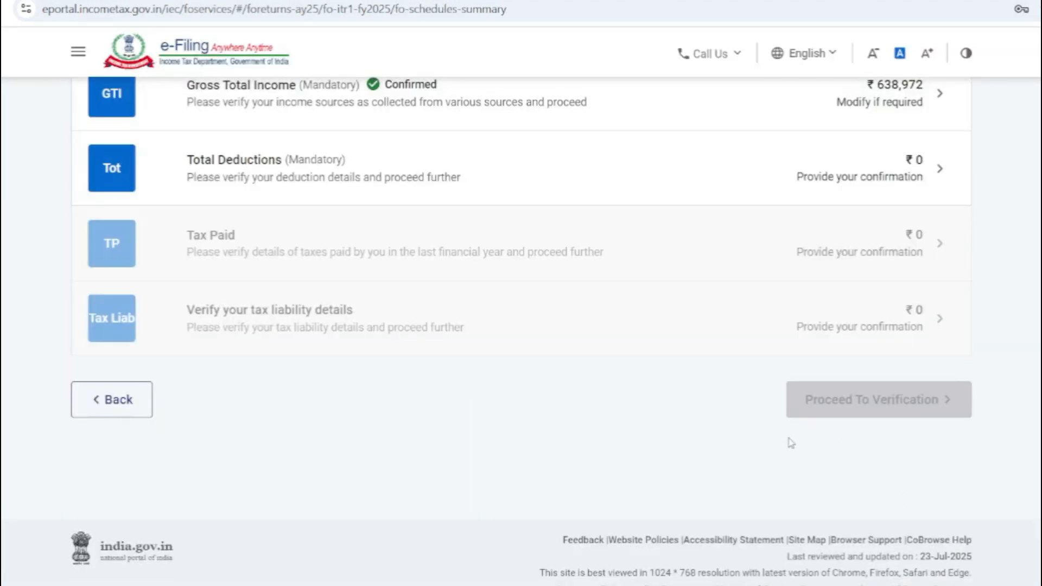
- Open the Total Deductions section of the return summary and review its deduction entries
scroll(791, 443, "up", 3)
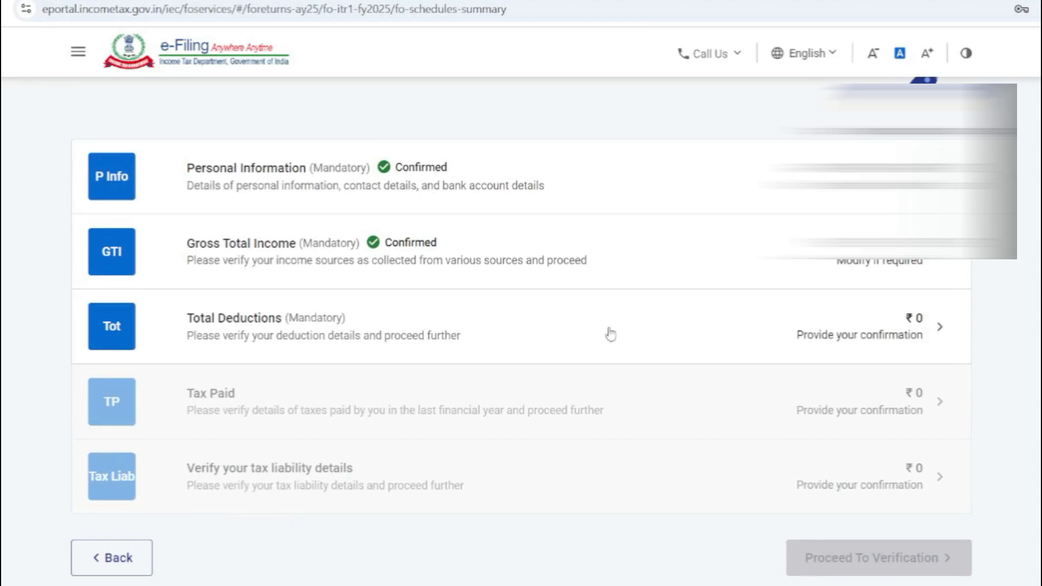
left_click(580, 341)
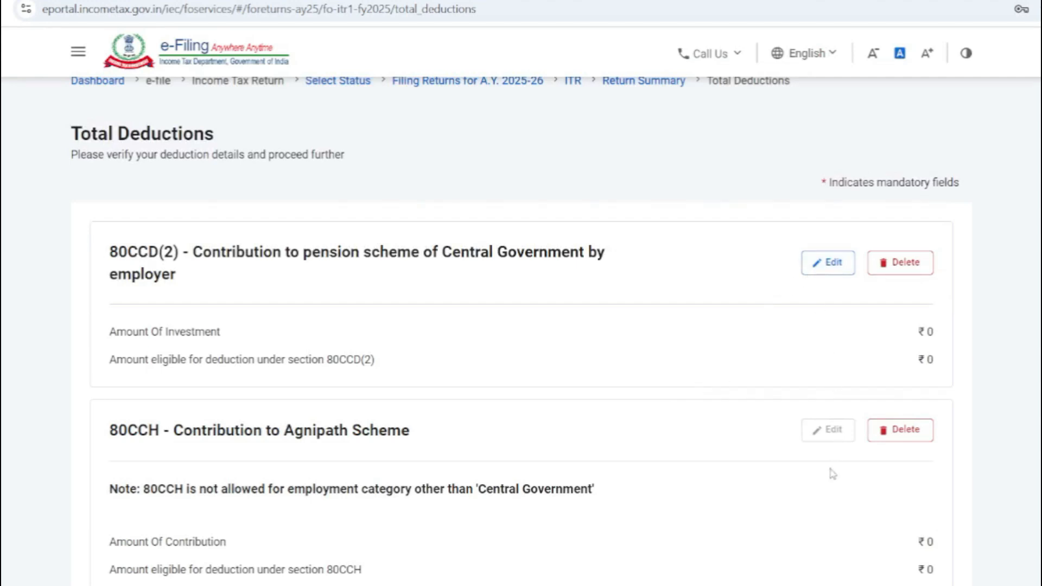
scroll(833, 474, "down", 7)
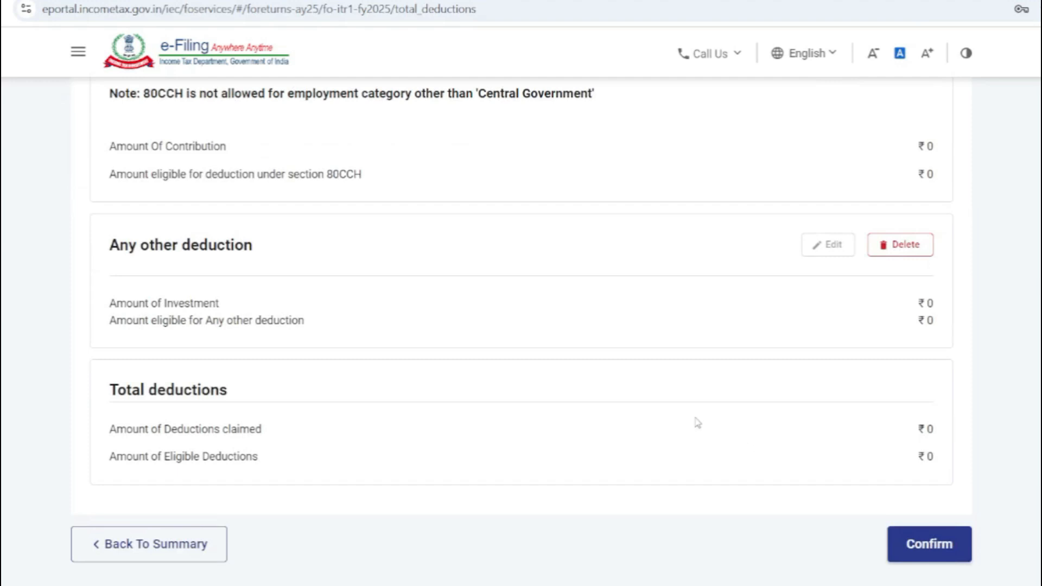
scroll(516, 340, "up", 7)
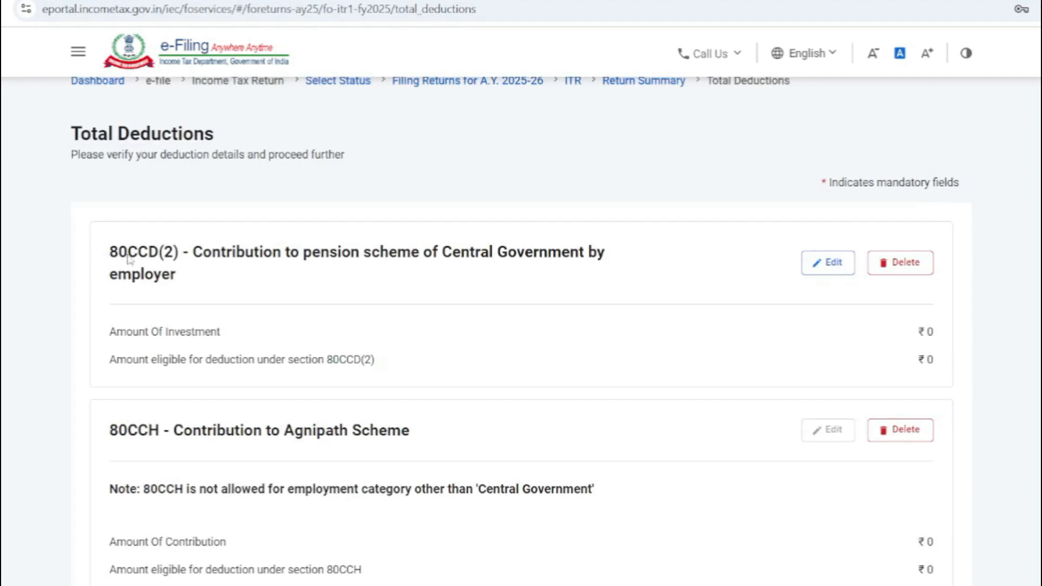
- Set the 80CCD(2) Amount Of Investment to ₹66,375, save it and confirm the Total Deductions section
left_click(828, 263)
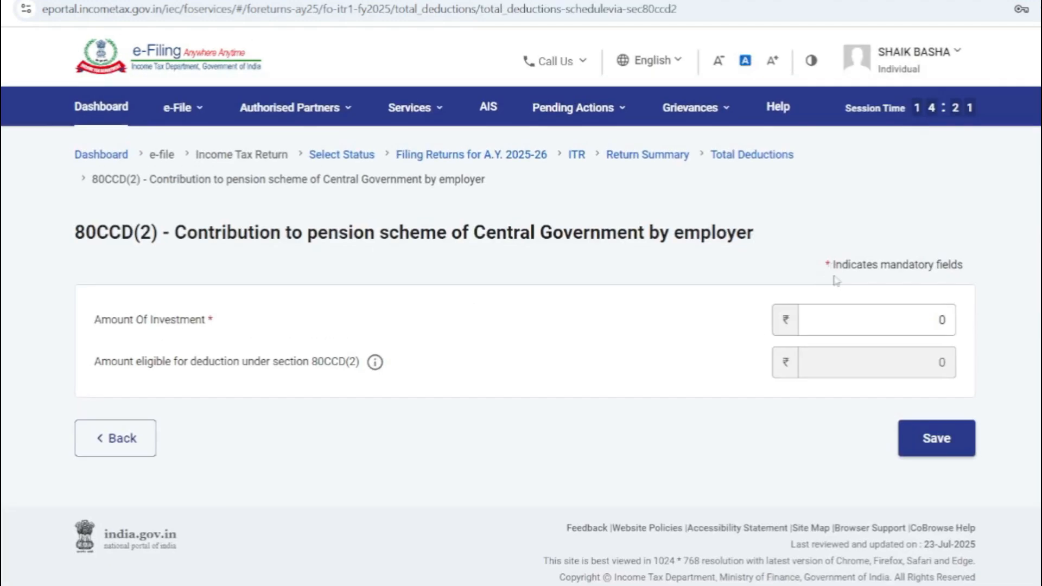
left_click(929, 317)
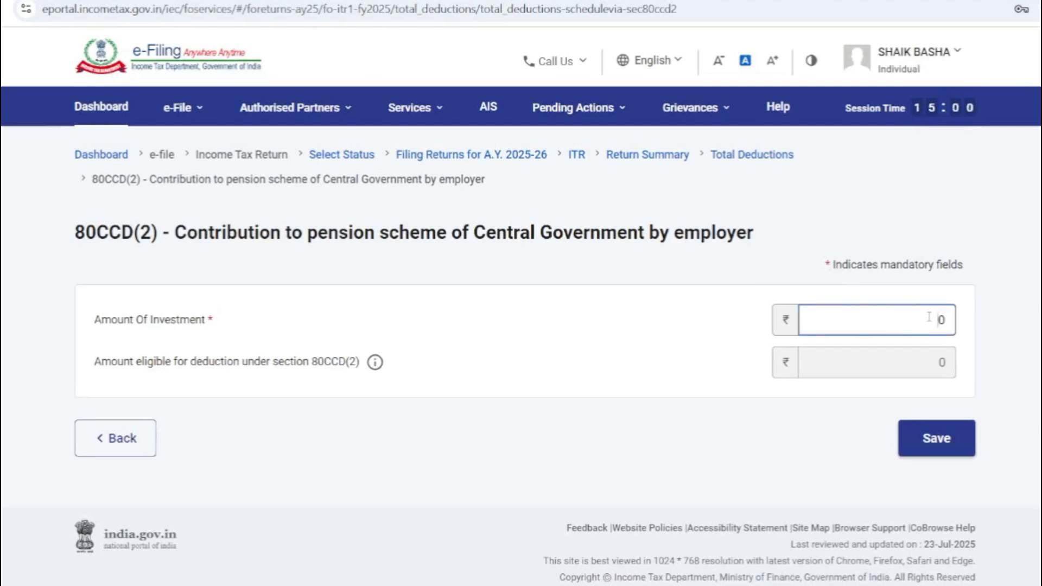
type("663")
key("Delete")
type("75")
left_click(936, 438)
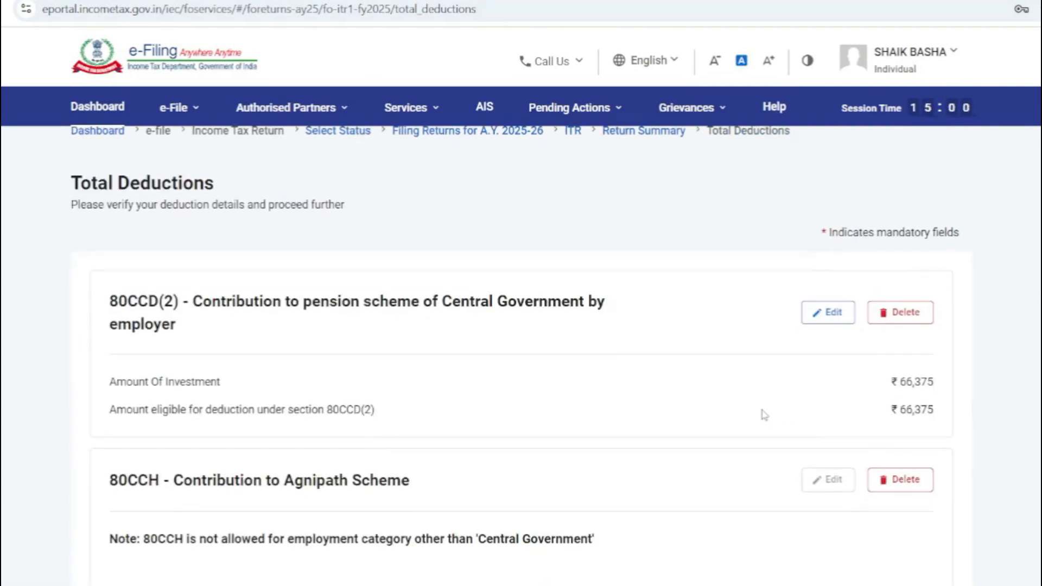
scroll(764, 415, "down", 10)
left_click(938, 460)
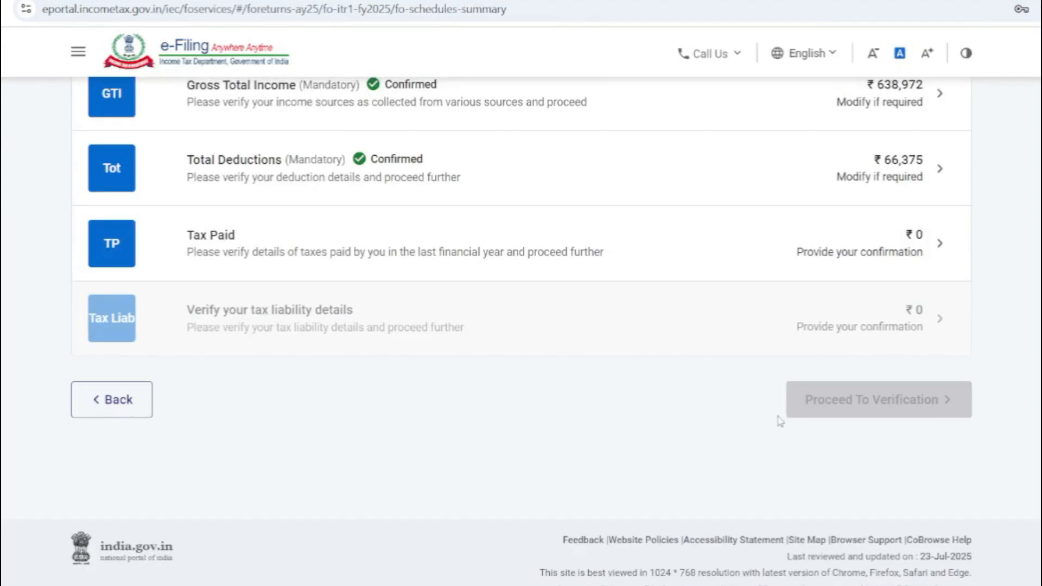
- Open the Tax Paid section, review its TDS, TCS and advance tax schedules and confirm it
scroll(779, 422, "up", 1)
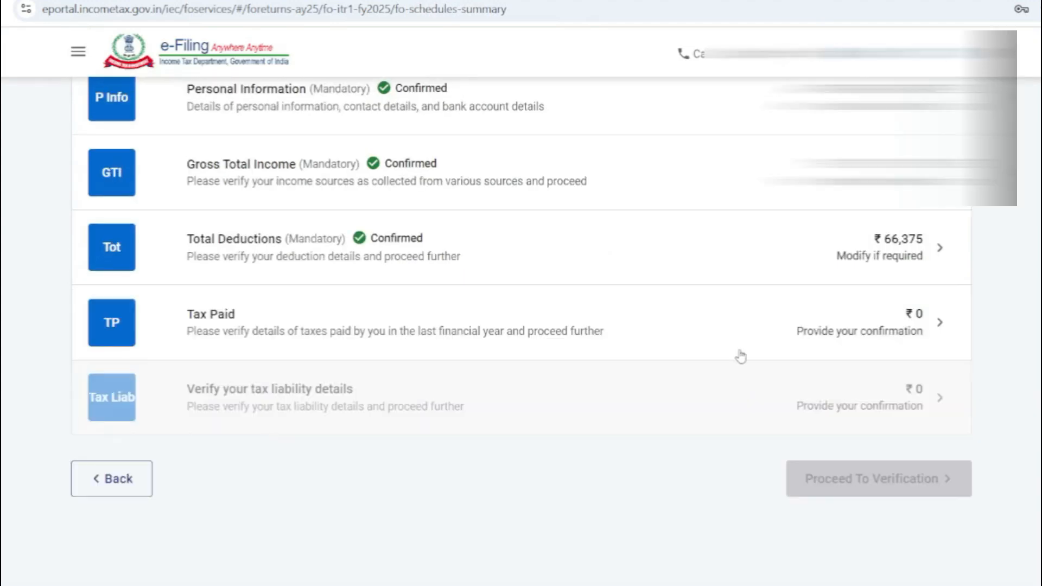
left_click(671, 326)
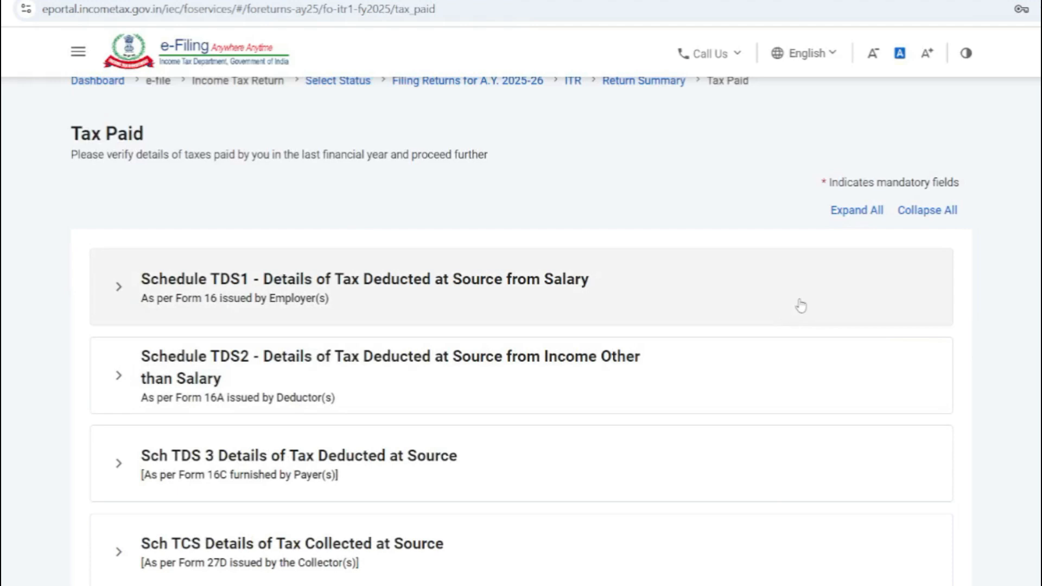
scroll(760, 327, "down", 5)
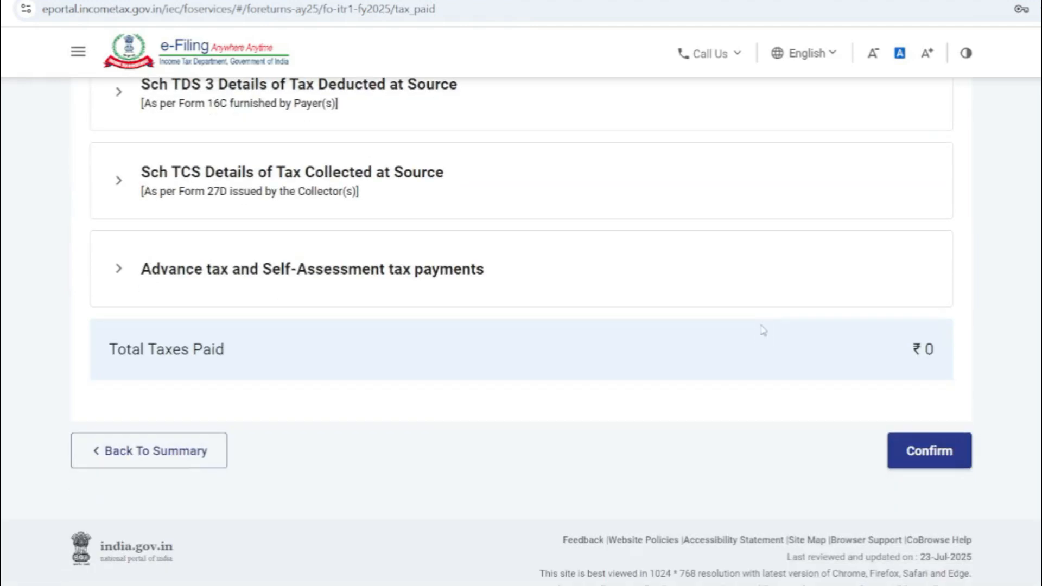
scroll(763, 329, "up", 5)
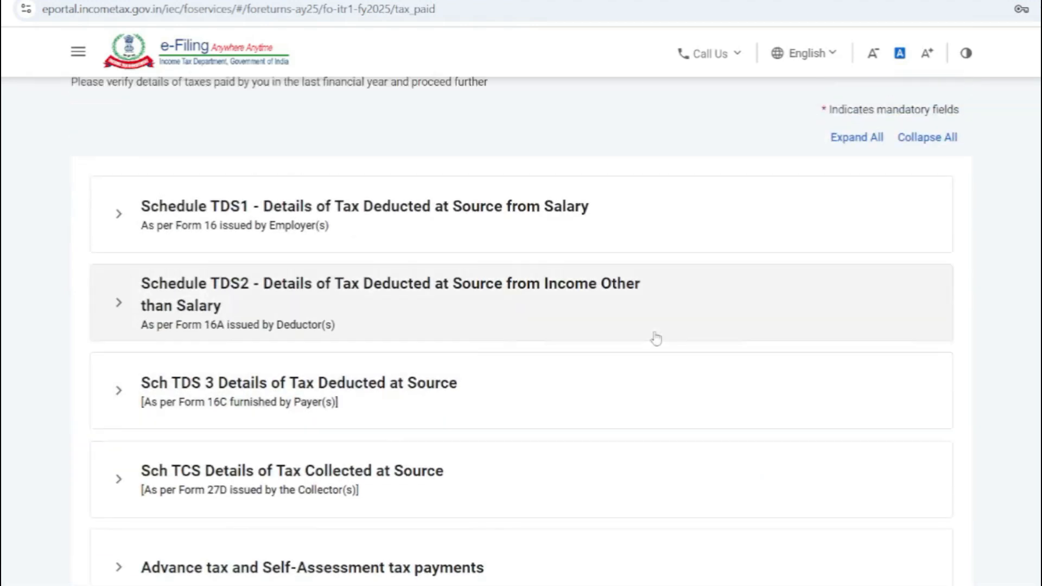
scroll(361, 251, "down", 1)
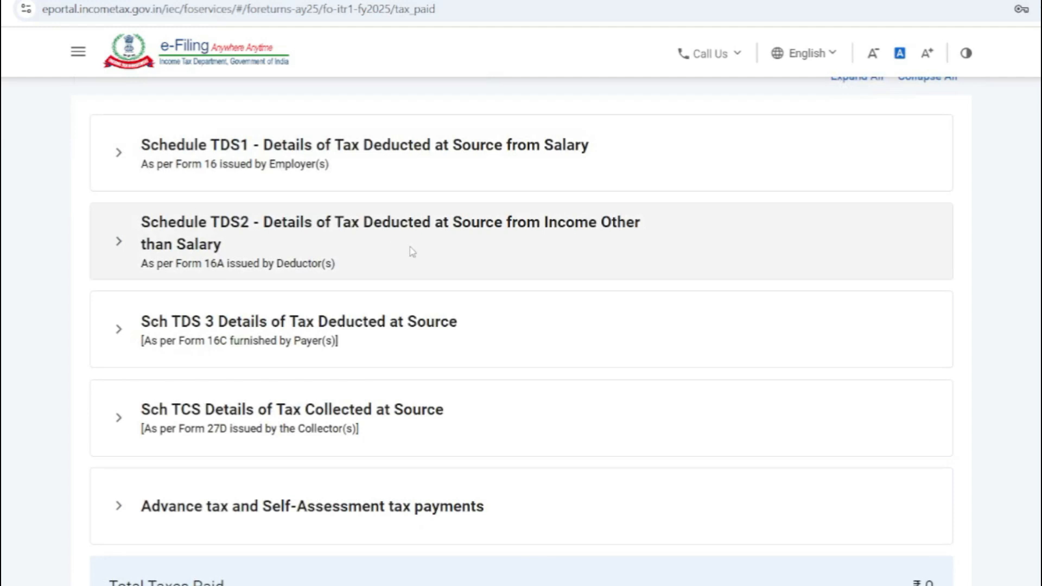
scroll(575, 356, "up", 1)
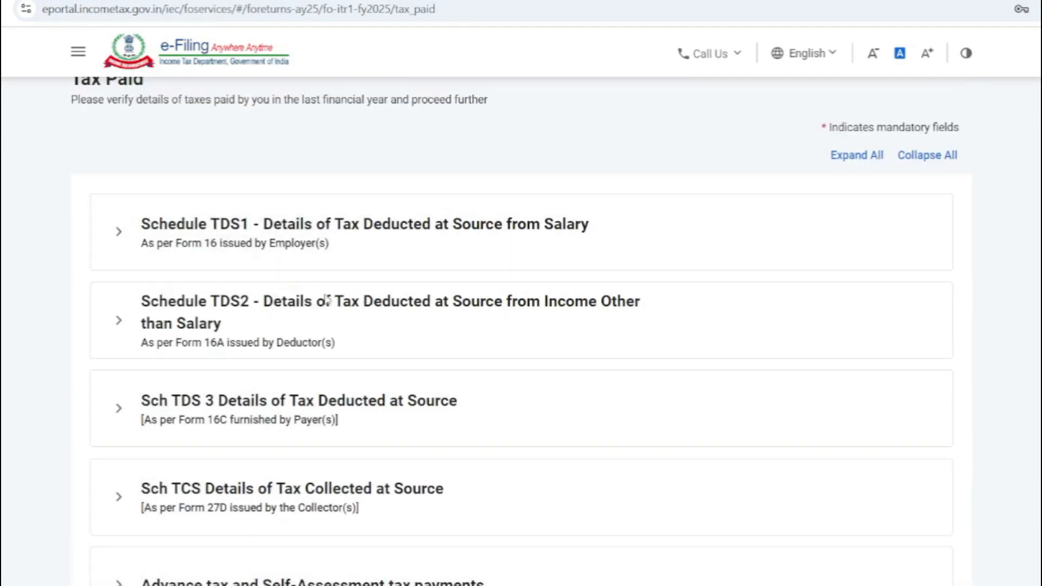
scroll(374, 350, "down", 4)
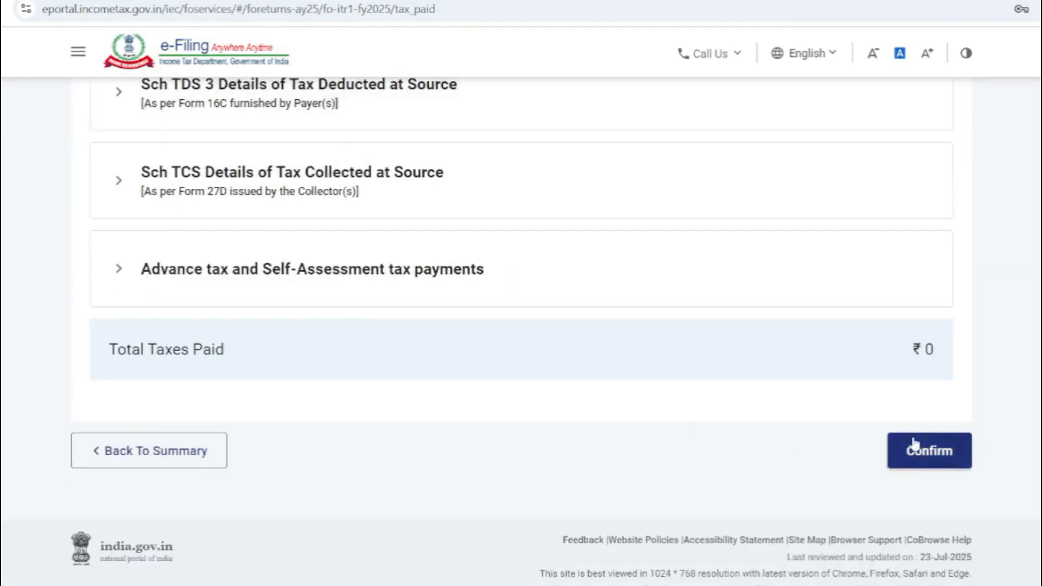
left_click(924, 457)
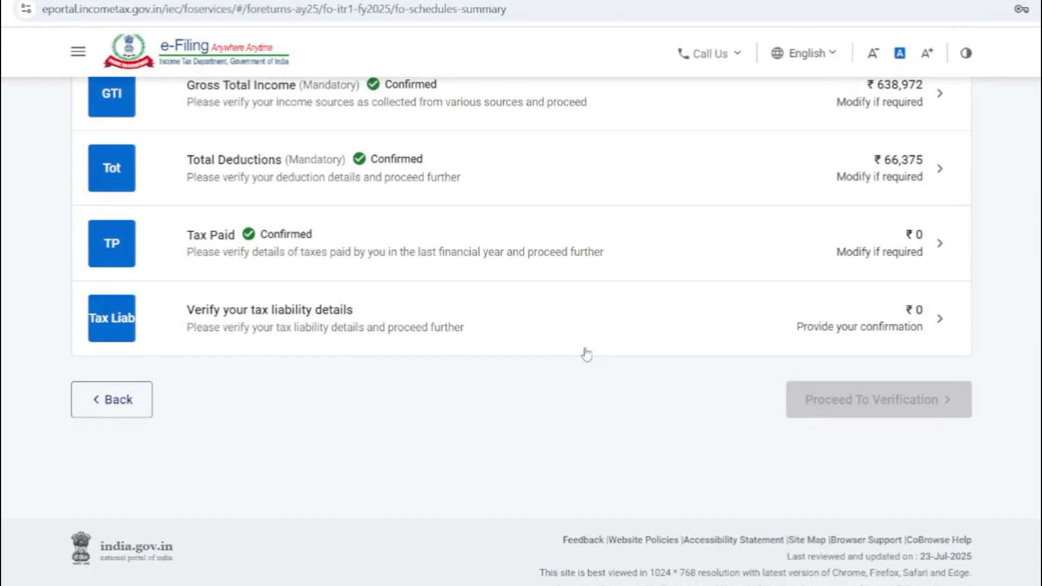
- Open the tax liability details, review the tax payable, interest and fee computation and confirm the section
left_click(519, 329)
scroll(618, 337, "down", 4)
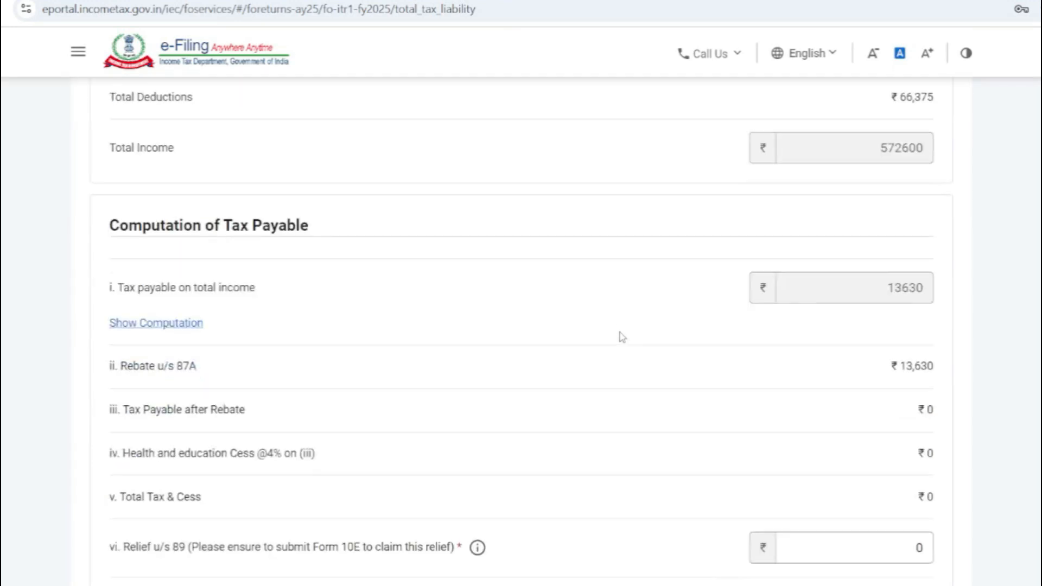
scroll(622, 337, "down", 3)
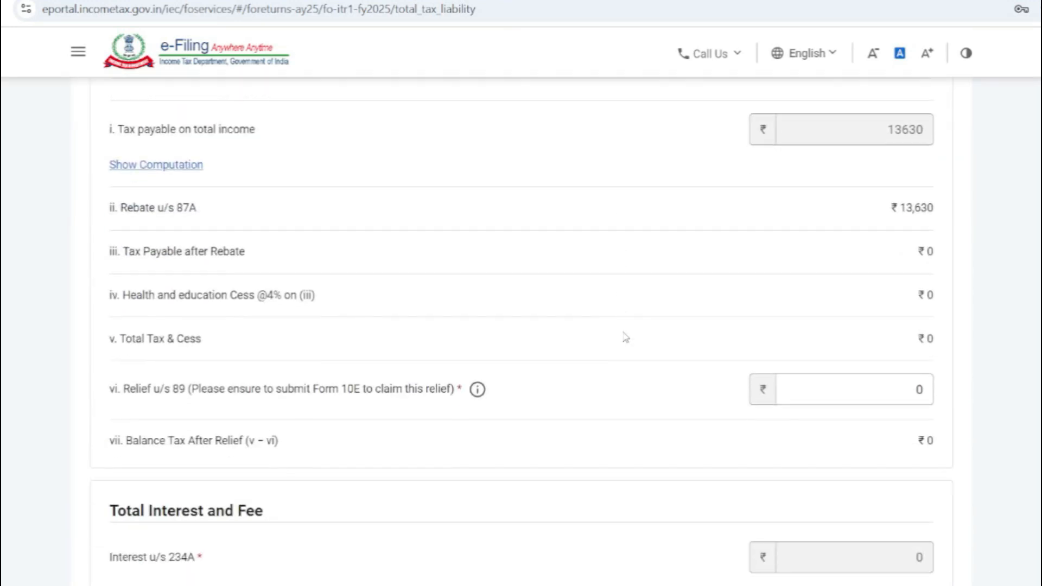
scroll(625, 337, "down", 1)
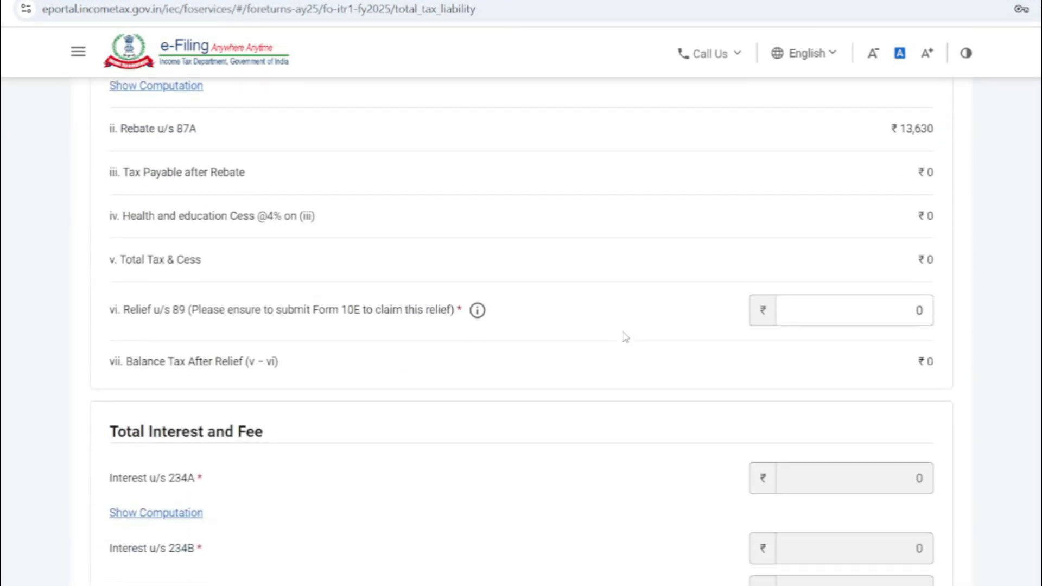
scroll(626, 337, "down", 3)
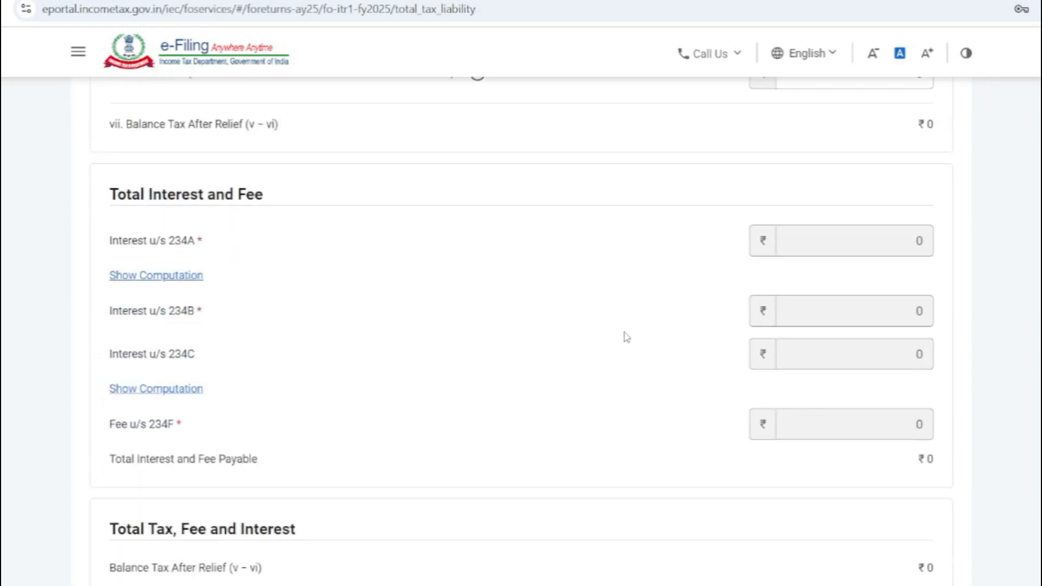
scroll(627, 337, "down", 3)
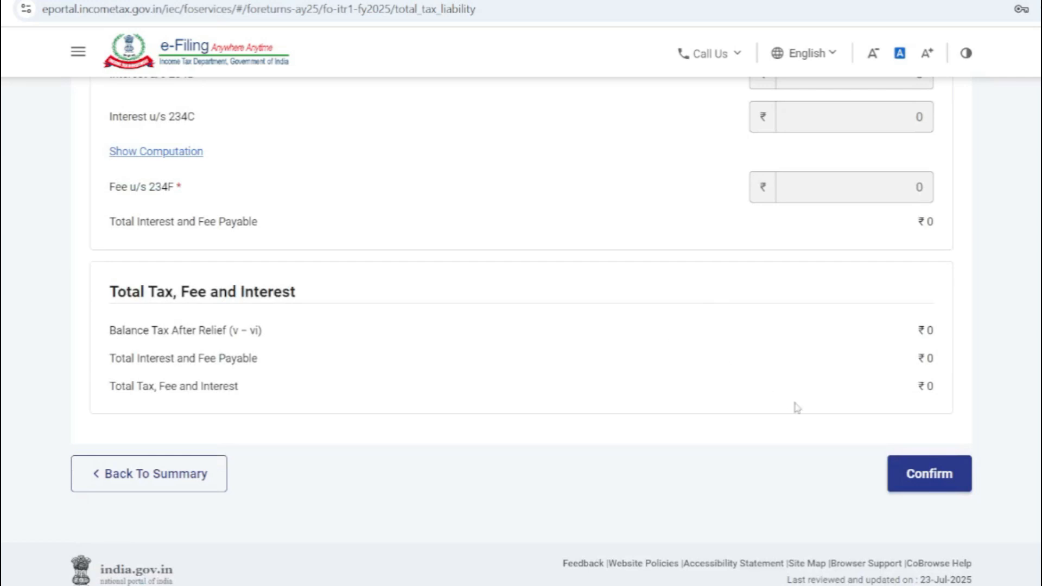
left_click(912, 476)
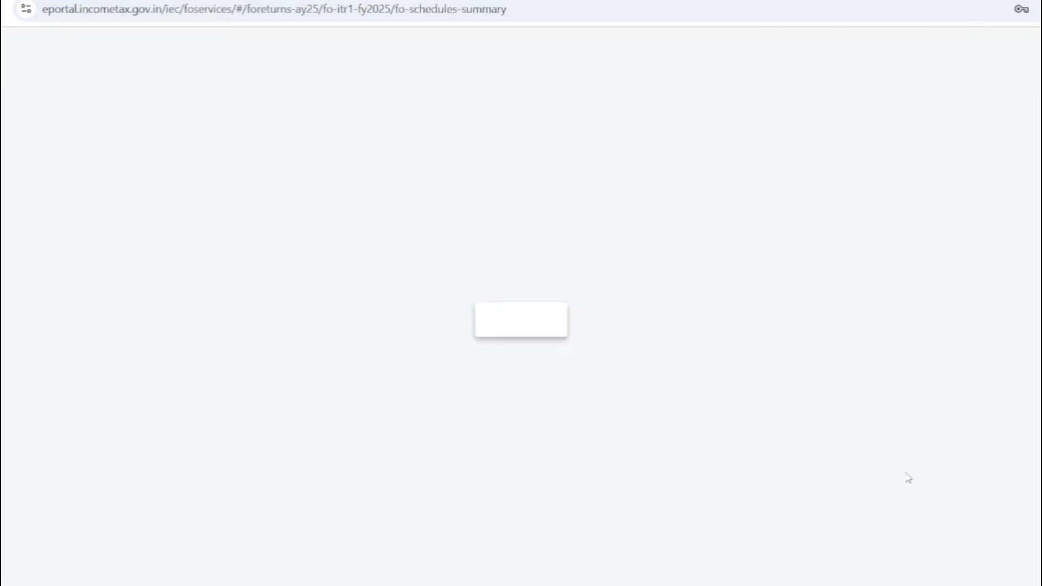
- Check that all sections of the return summary are confirmed and proceed to verification
scroll(651, 353, "up", 2)
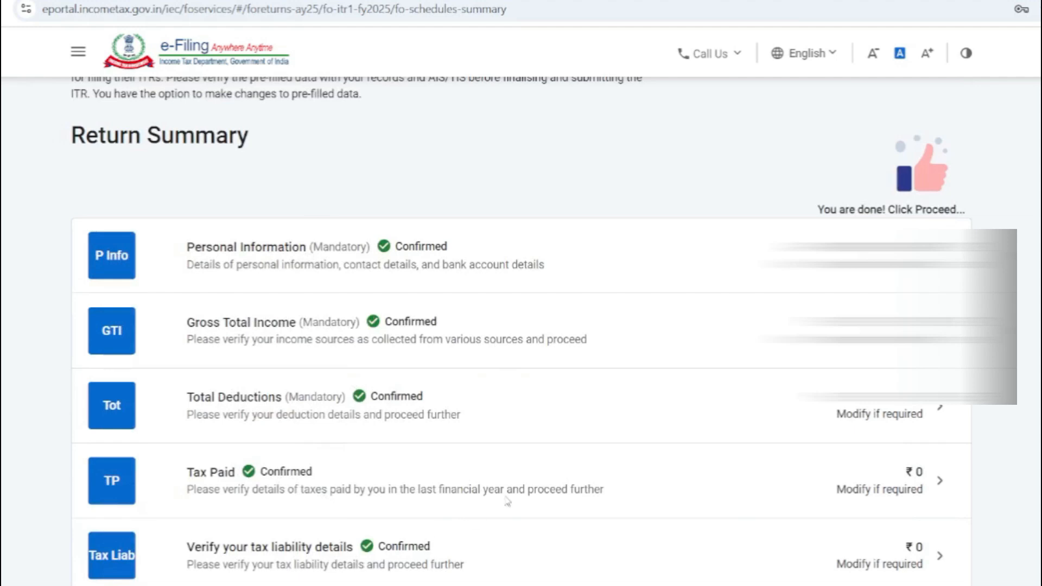
scroll(507, 501, "down", 5)
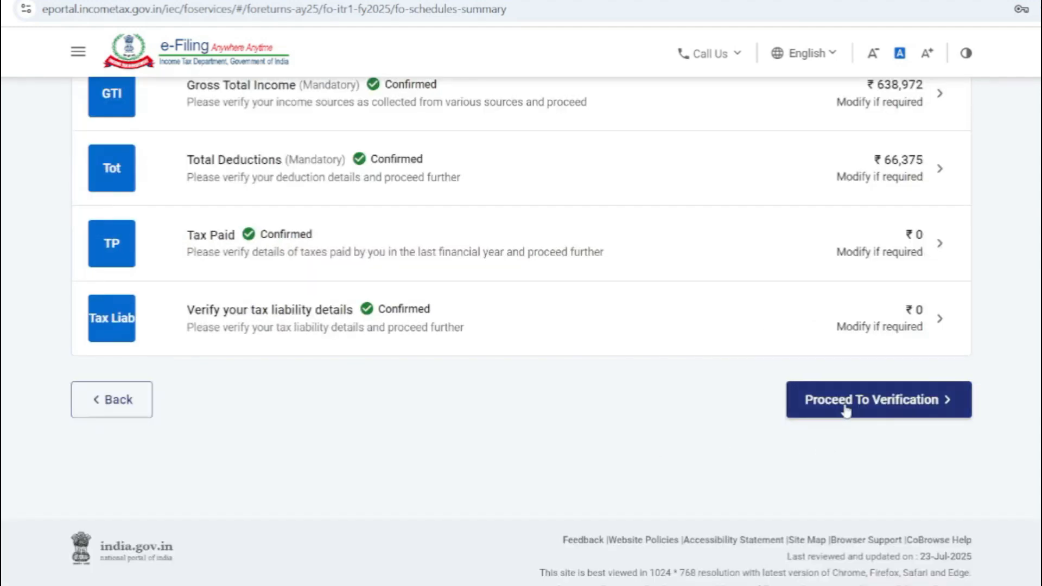
left_click(844, 408)
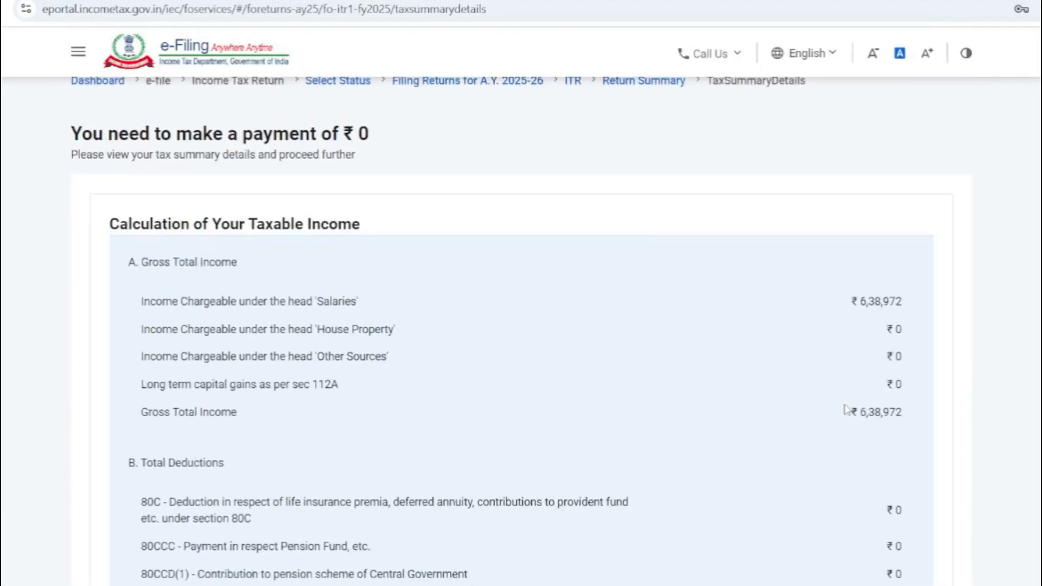
- Review the taxable income, tax payable and refund calculations in the tax summary and continue to previewing and submitting the return
scroll(845, 408, "down", 20)
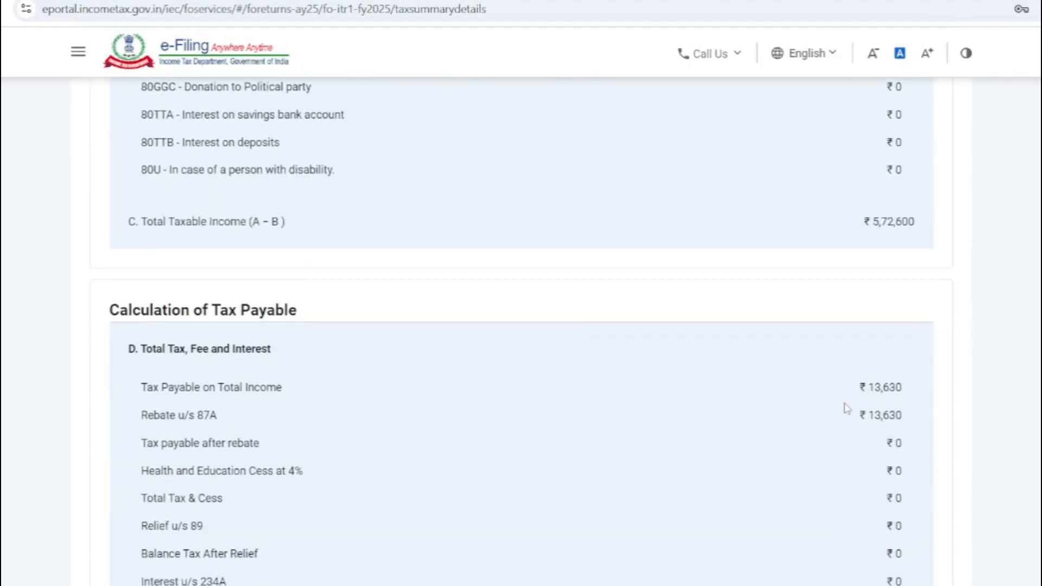
scroll(844, 408, "down", 15)
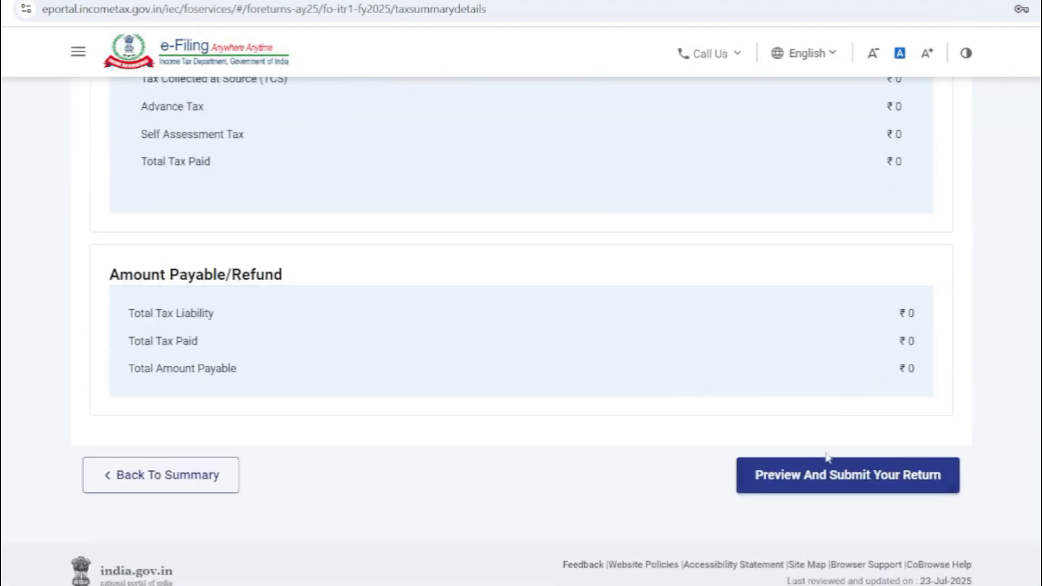
left_click(871, 483)
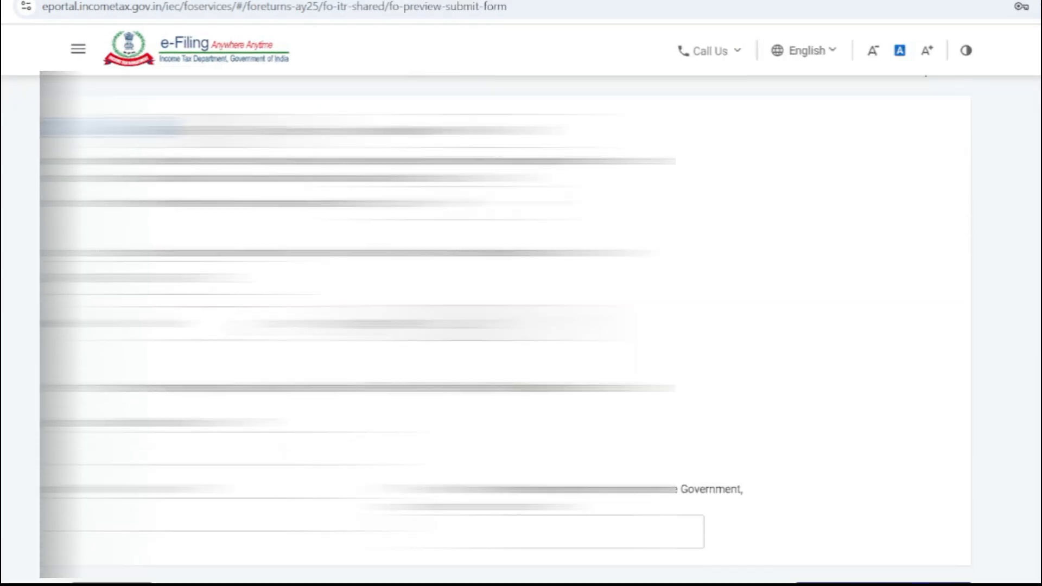
- Go through the return's declaration form and proceed to its validation
scroll(521, 325, "down", 1)
left_click(211, 308)
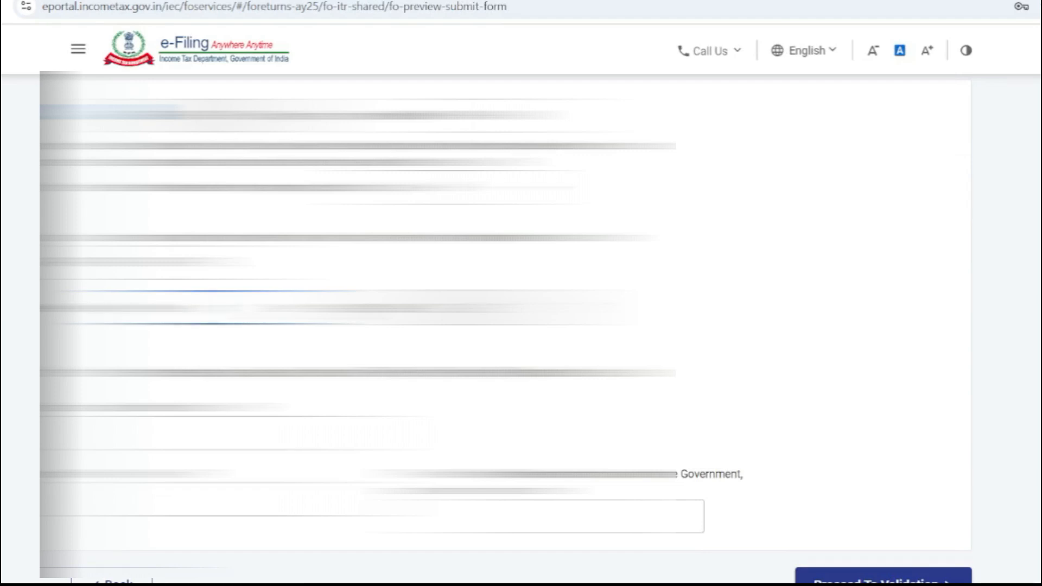
scroll(847, 440, "down", 3)
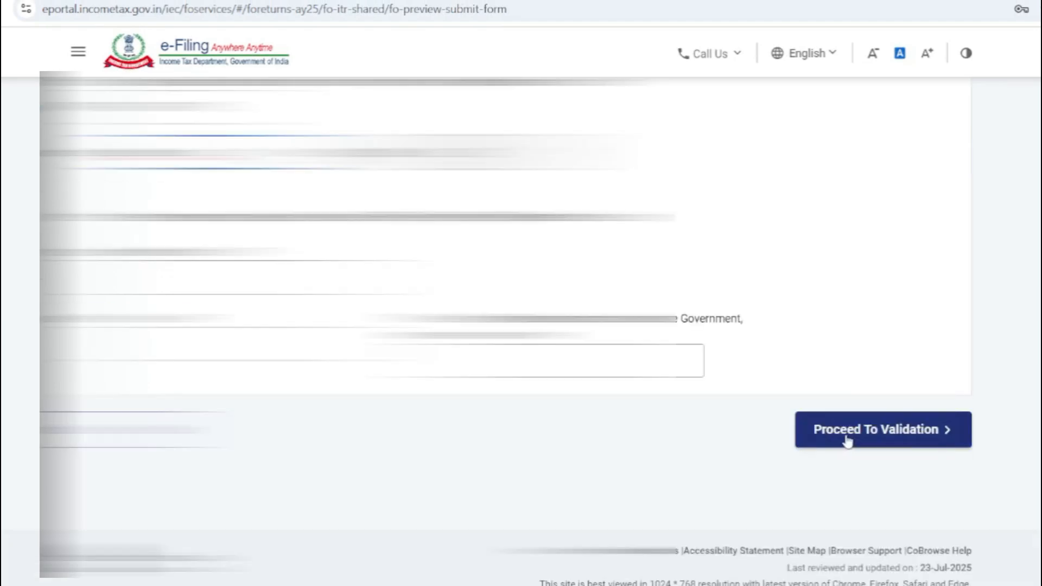
left_click(847, 441)
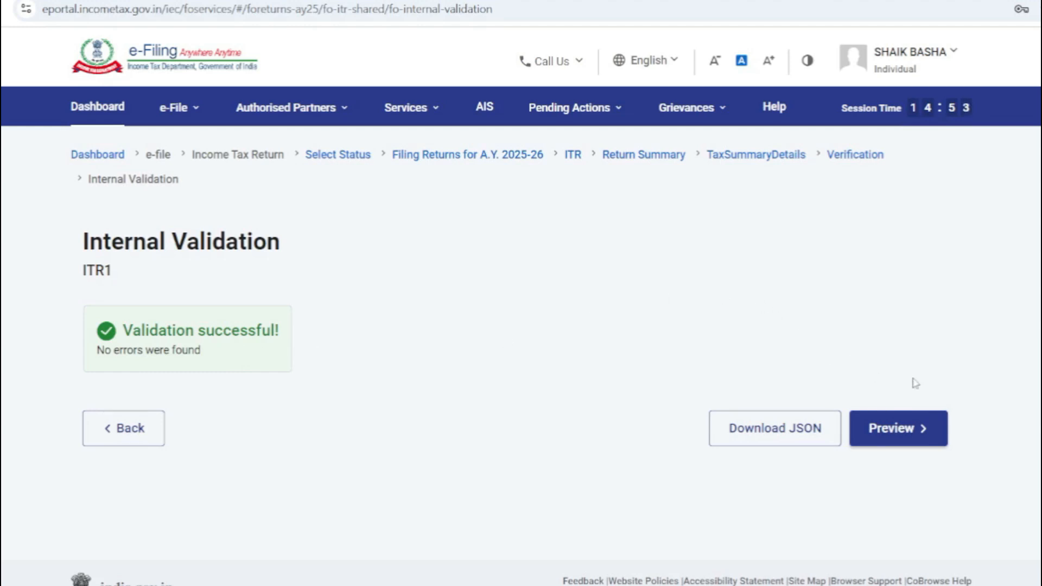
- Preview the completed ITR-1, download the preview and proceed to upload-level validation
left_click(916, 441)
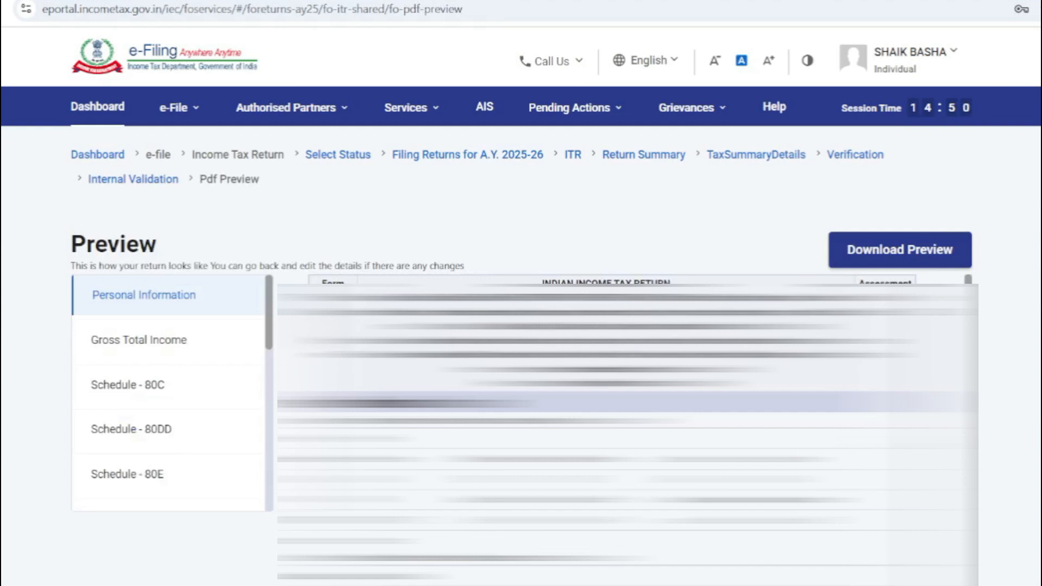
scroll(628, 429, "down", 3)
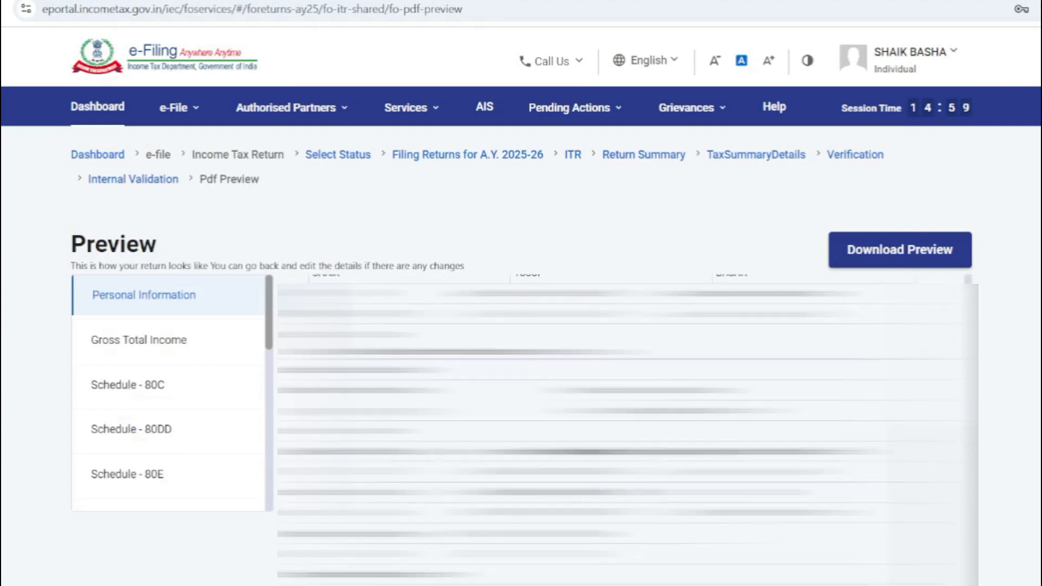
left_click(898, 255)
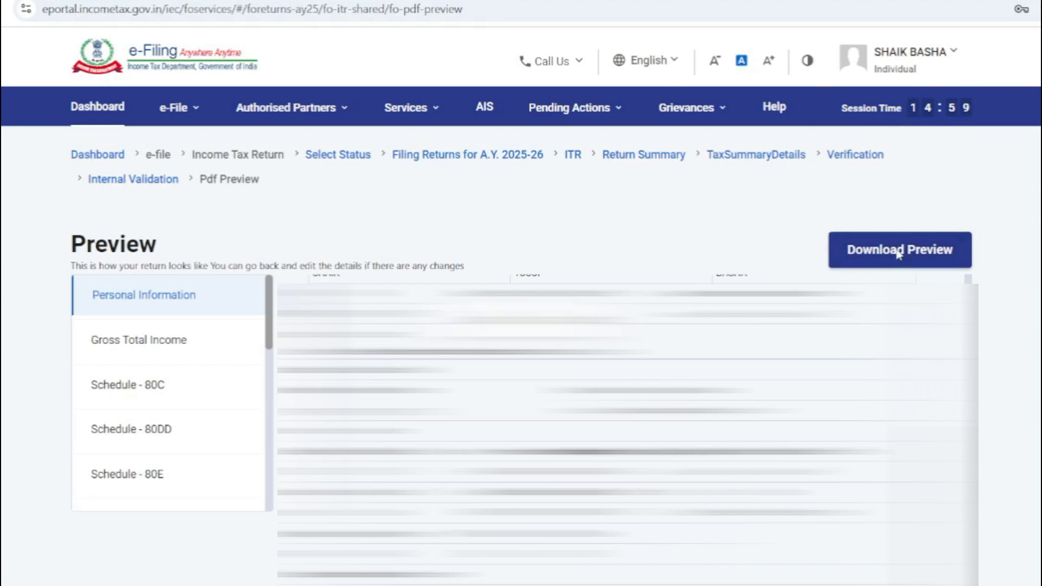
scroll(995, 325, "down", 5)
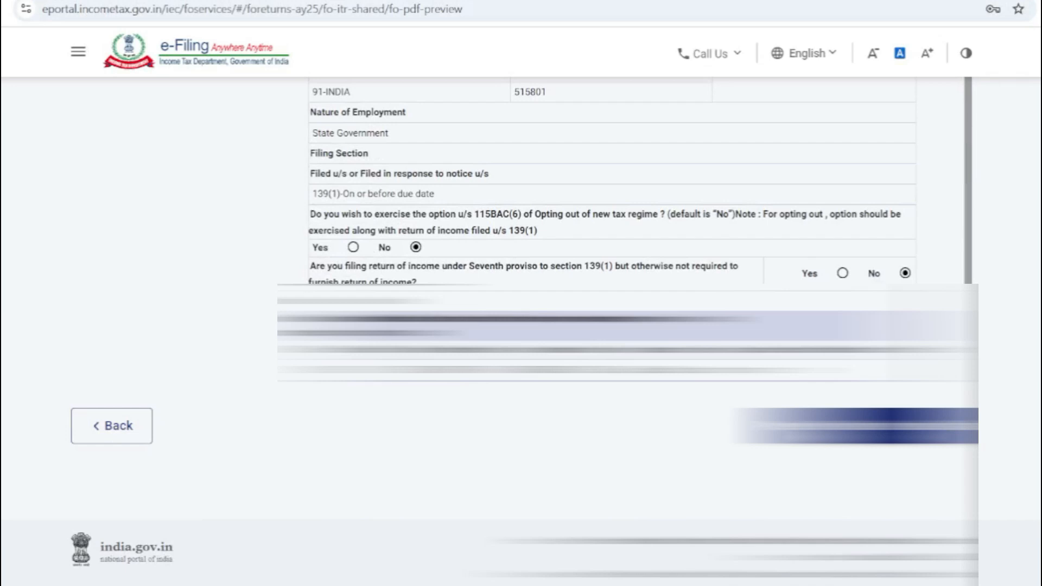
left_click(860, 428)
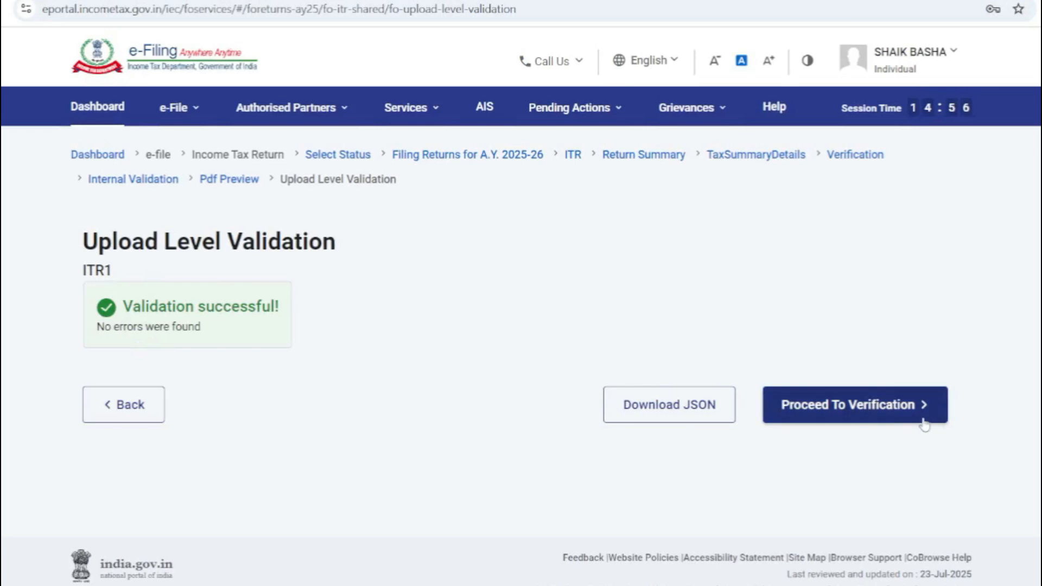
- Proceed to verification of the return and continue with E-Verify Now as the verification method
left_click(870, 415)
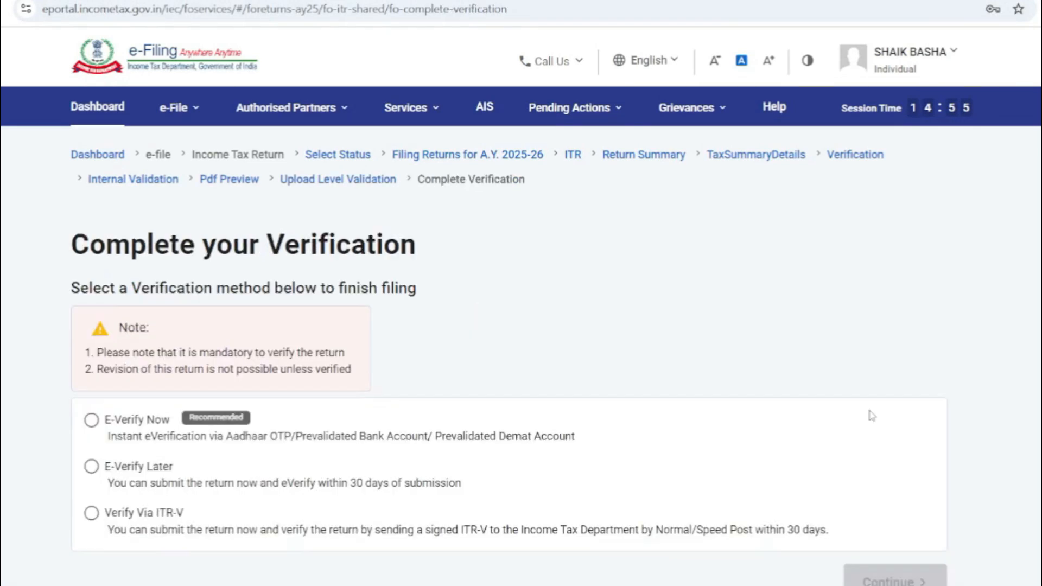
scroll(616, 379, "down", 2)
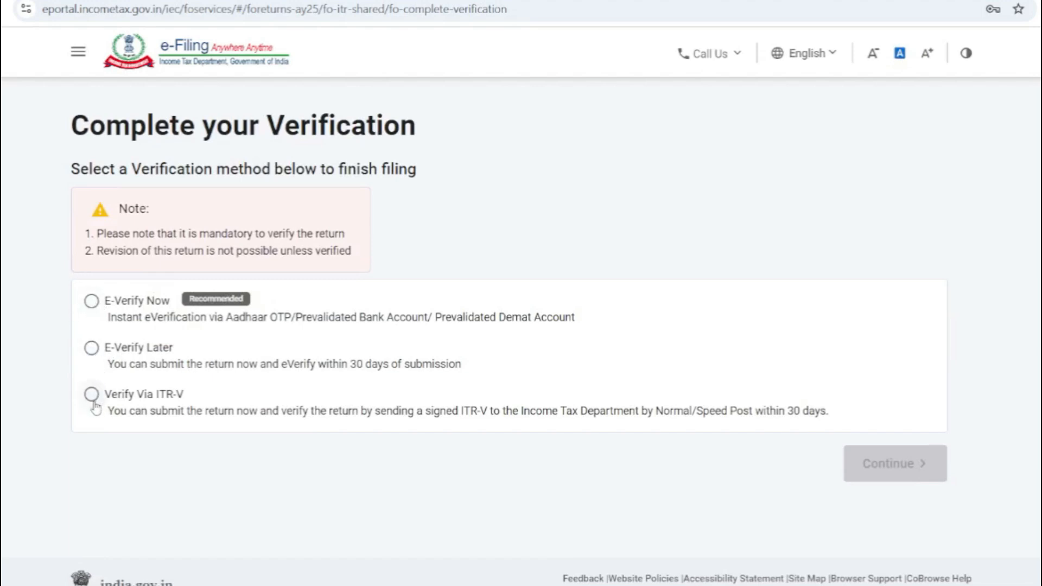
left_click(91, 302)
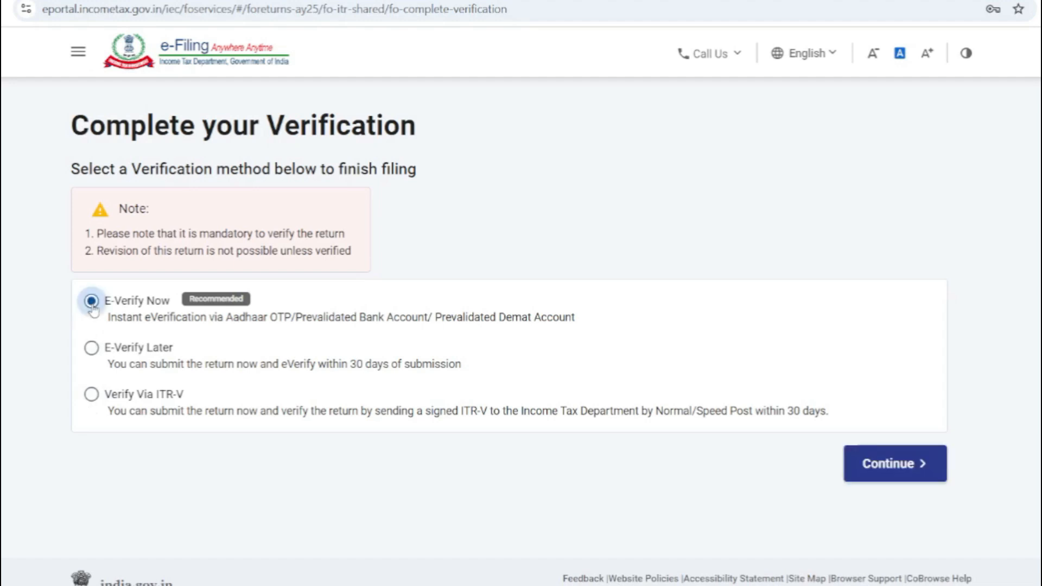
left_click(875, 469)
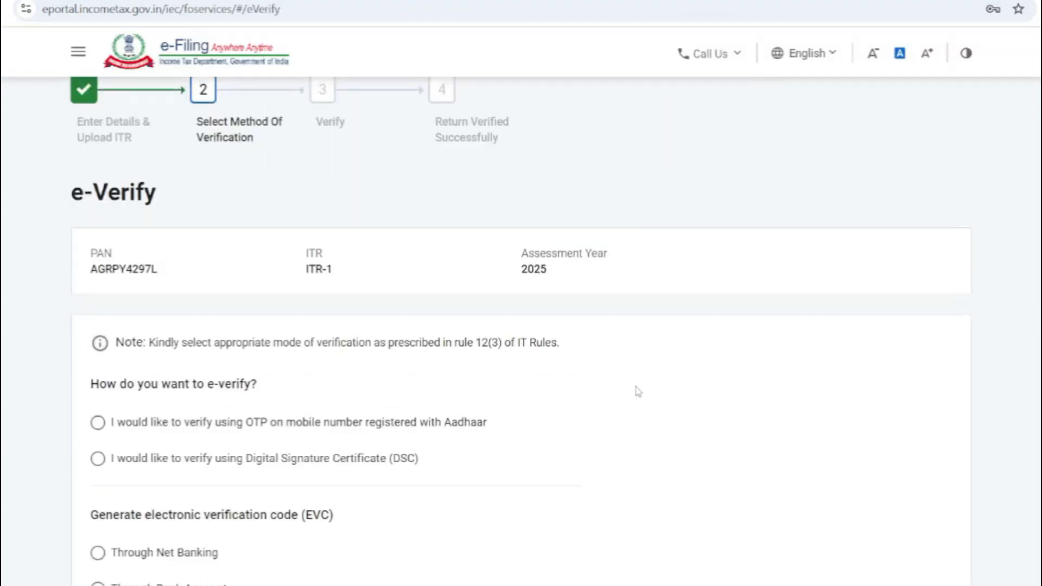
- Choose e-verification by OTP on the Aadhaar-registered mobile number, agree to validate the Aadhaar details and generate the Aadhaar OTP
scroll(637, 392, "down", 5)
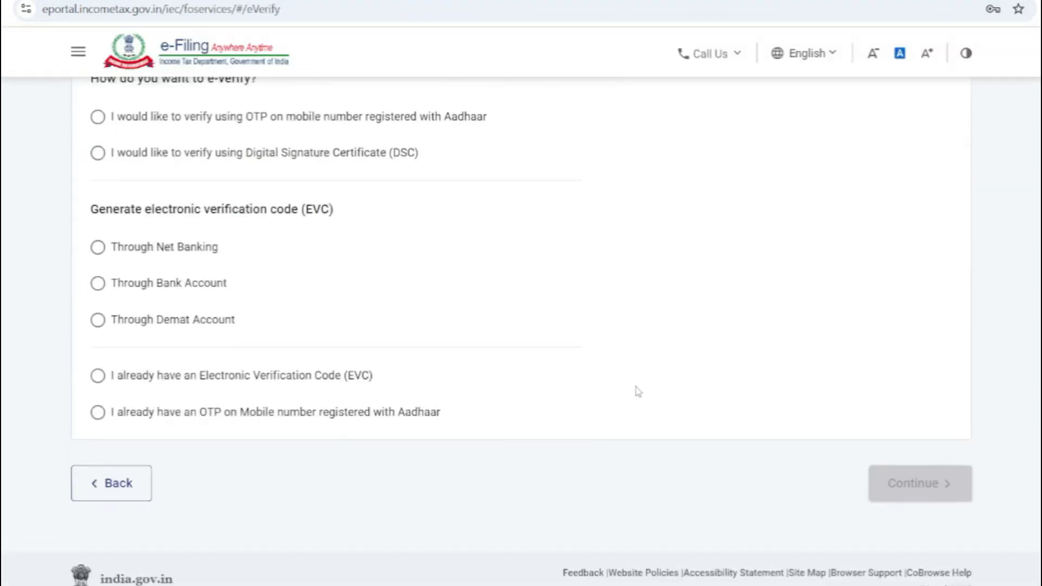
scroll(638, 392, "up", 3)
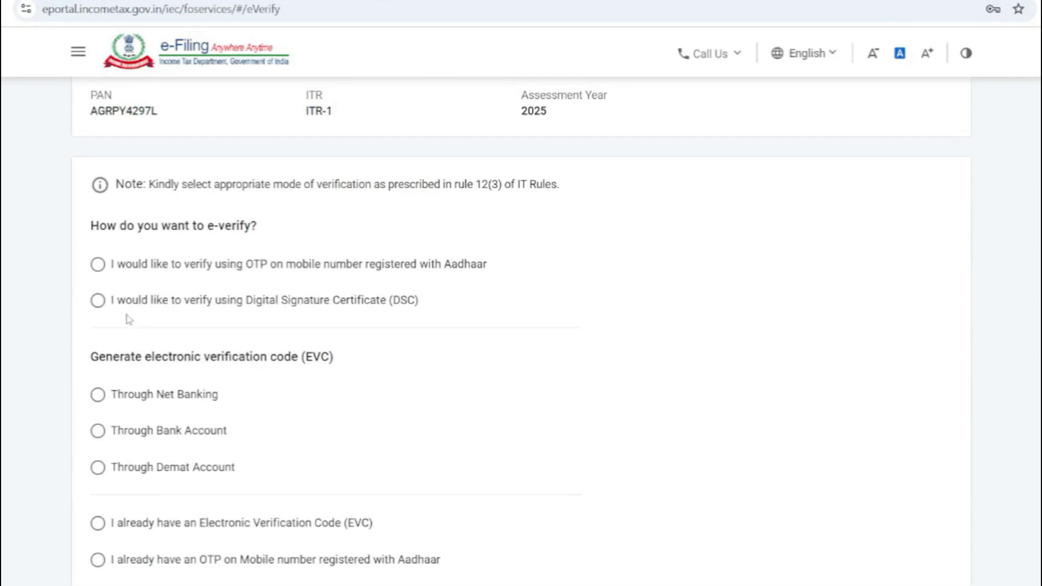
left_click(98, 265)
scroll(581, 359, "down", 2)
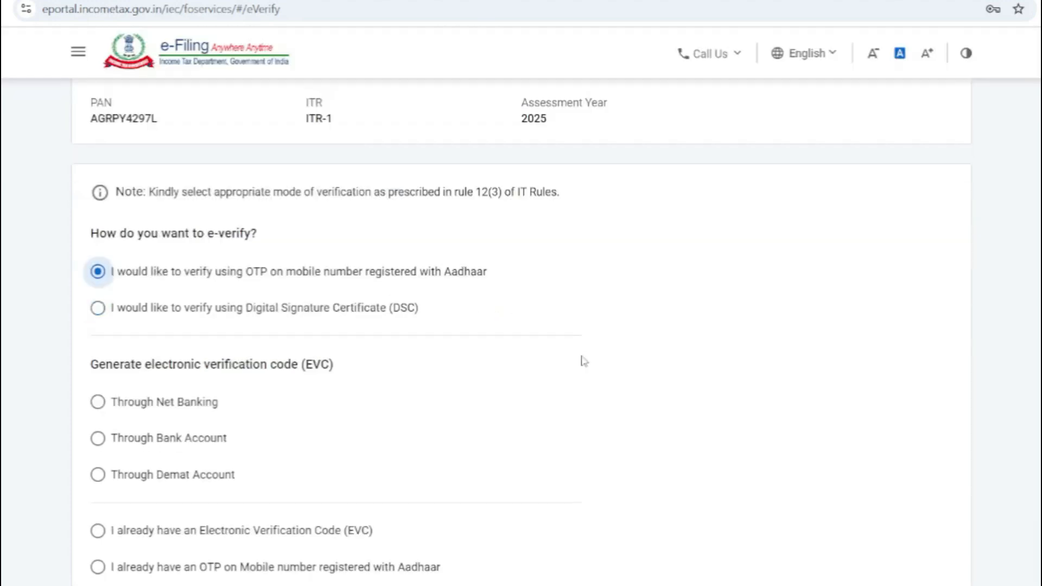
scroll(715, 449, "down", 1)
left_click(925, 457)
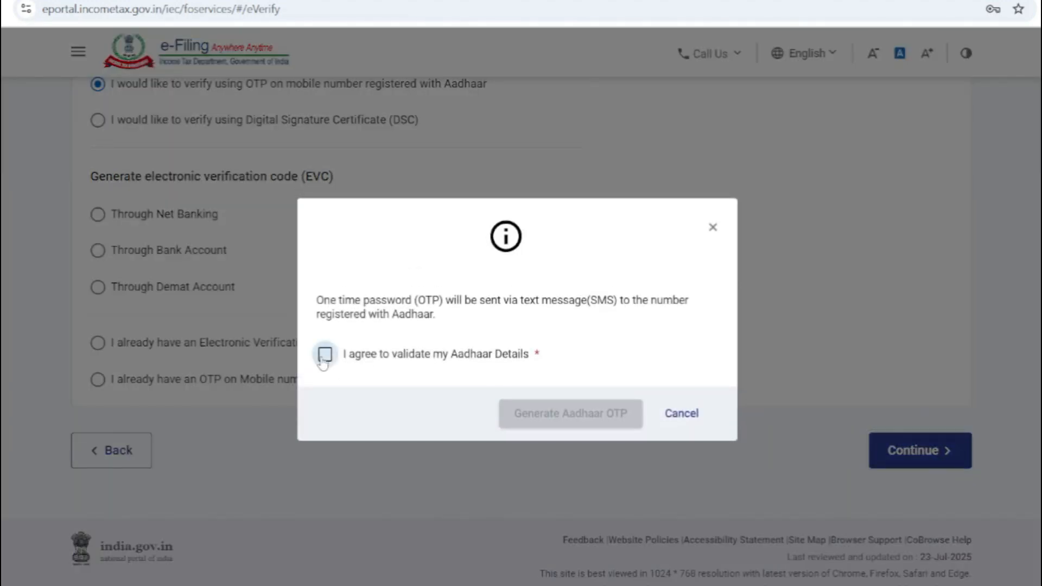
left_click(324, 355)
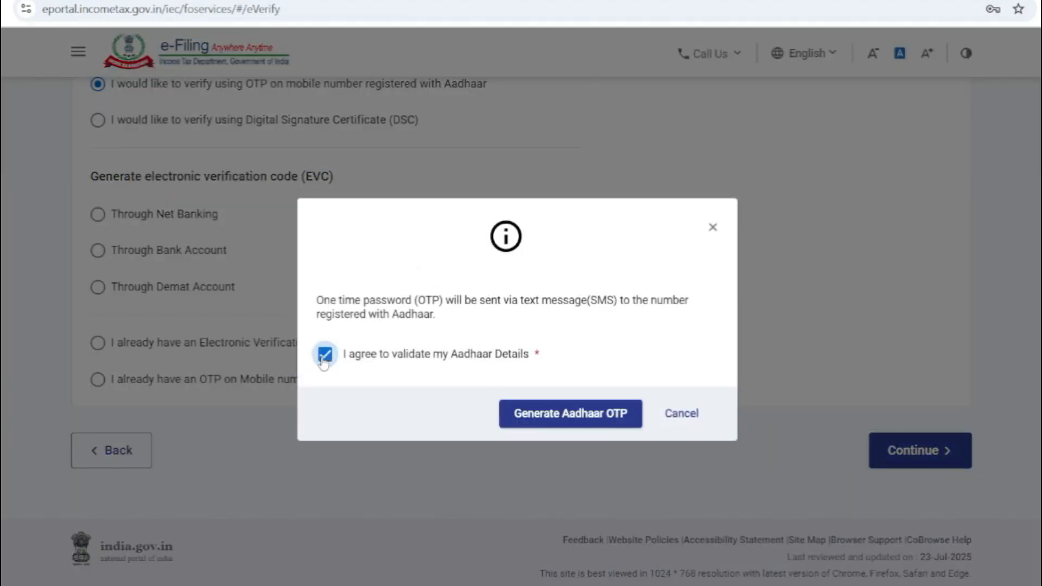
left_click(589, 422)
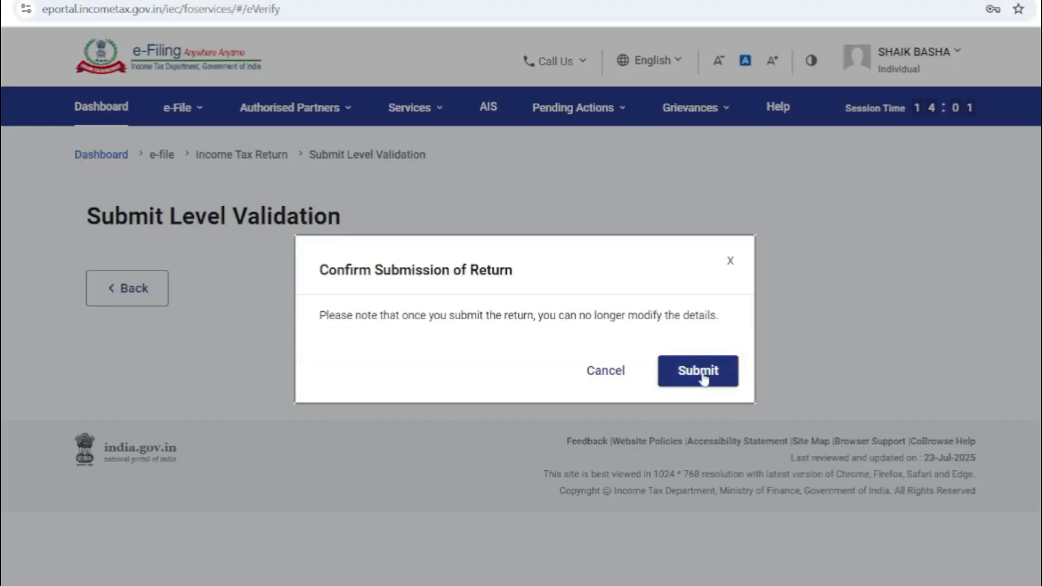
- Confirm the submission of the return and download its filing receipt
left_click(700, 373)
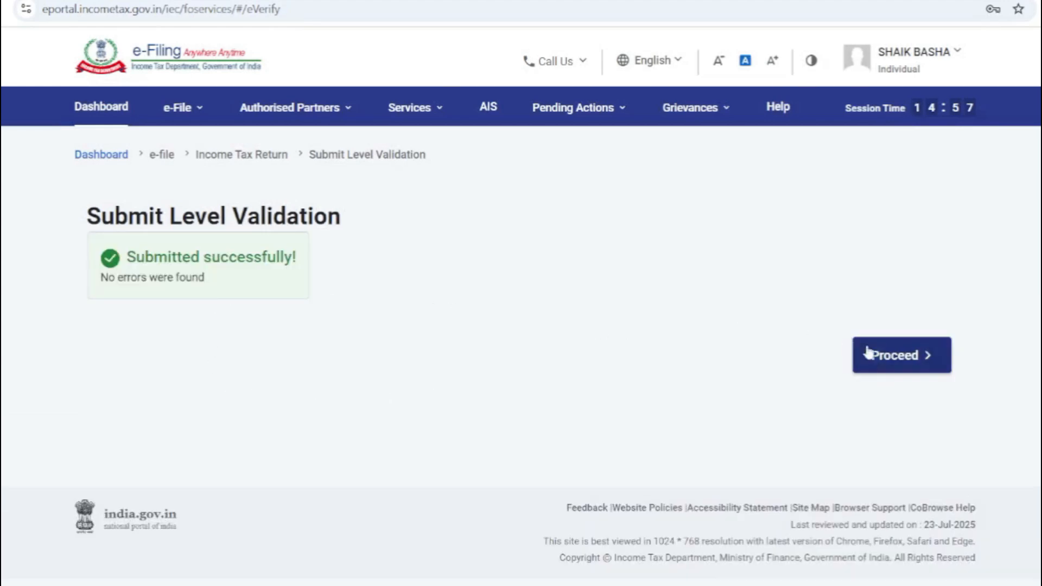
left_click(901, 368)
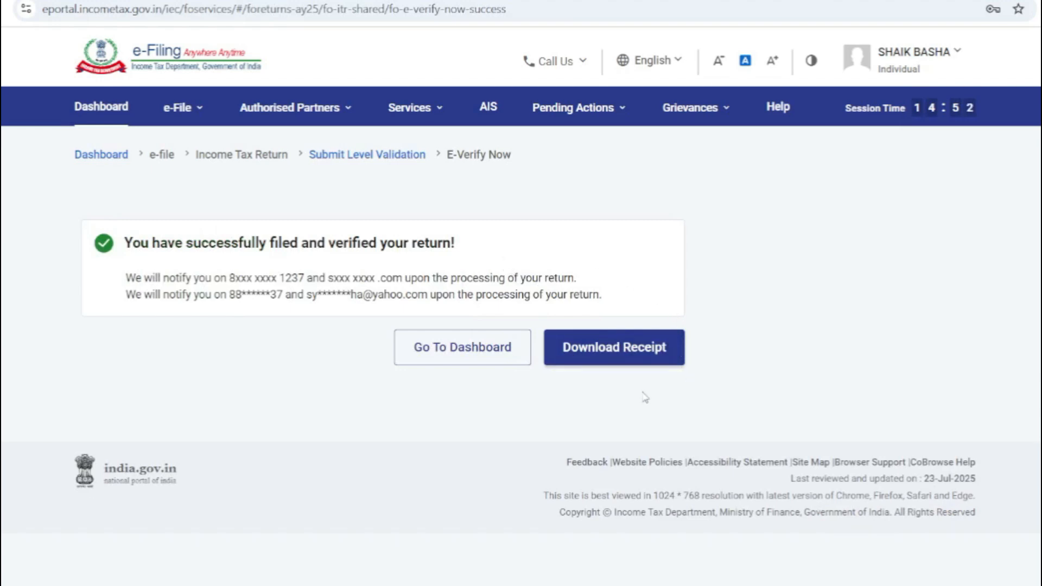
left_click(600, 354)
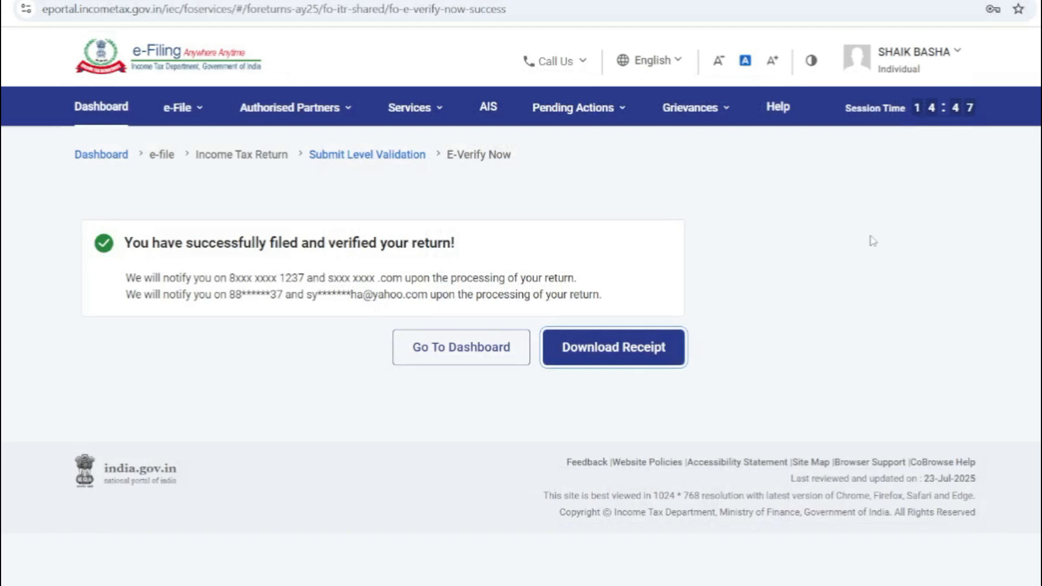
- Log out of the taxpayer's e-filing account
left_click(914, 52)
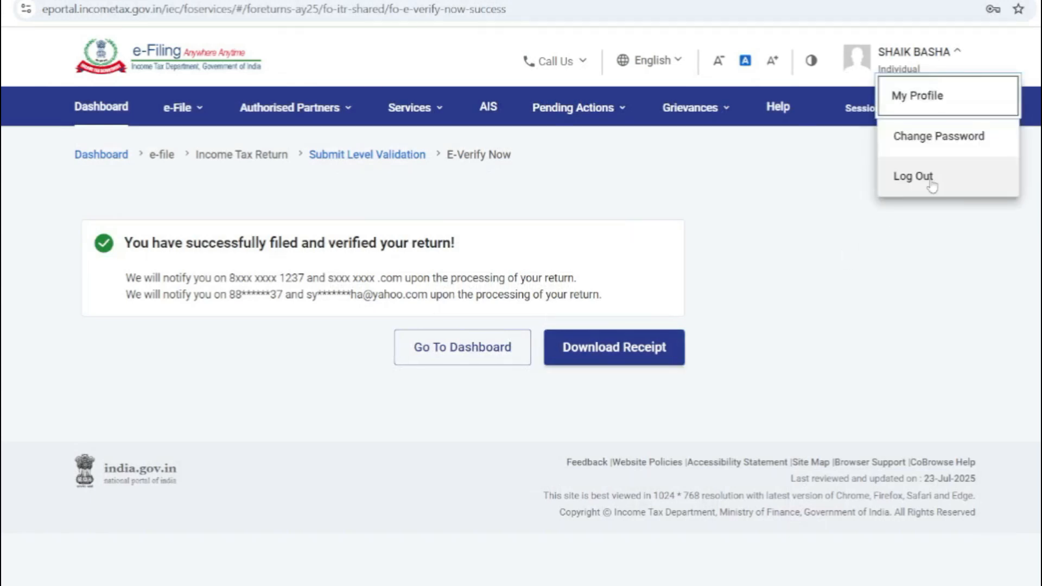
left_click(917, 177)
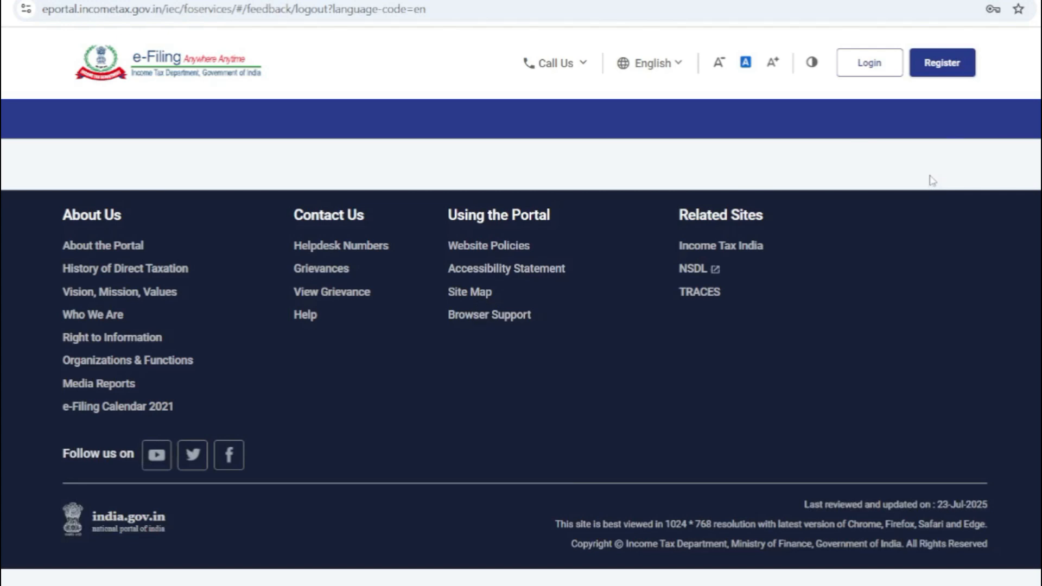